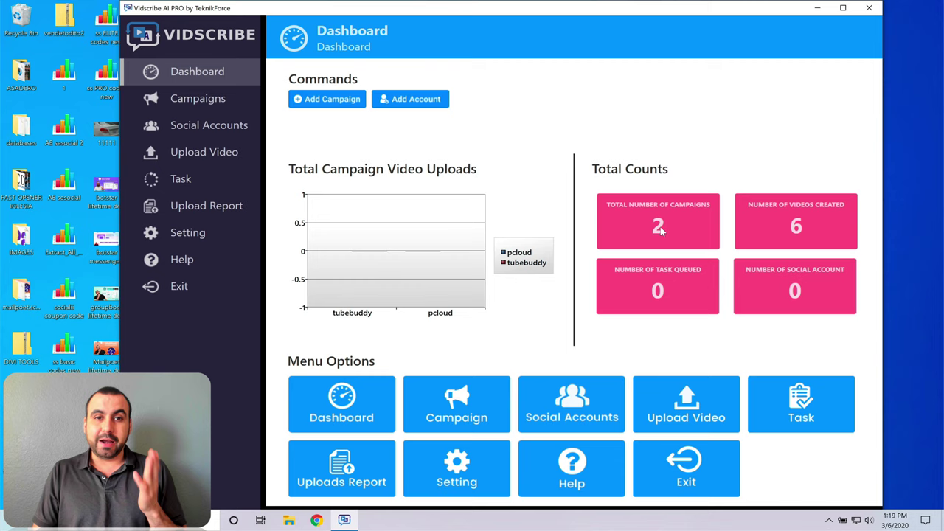
Minimise Vidscribe AI PRO's dashboard to reveal the Windows desktop with the sample videos
click(819, 9)
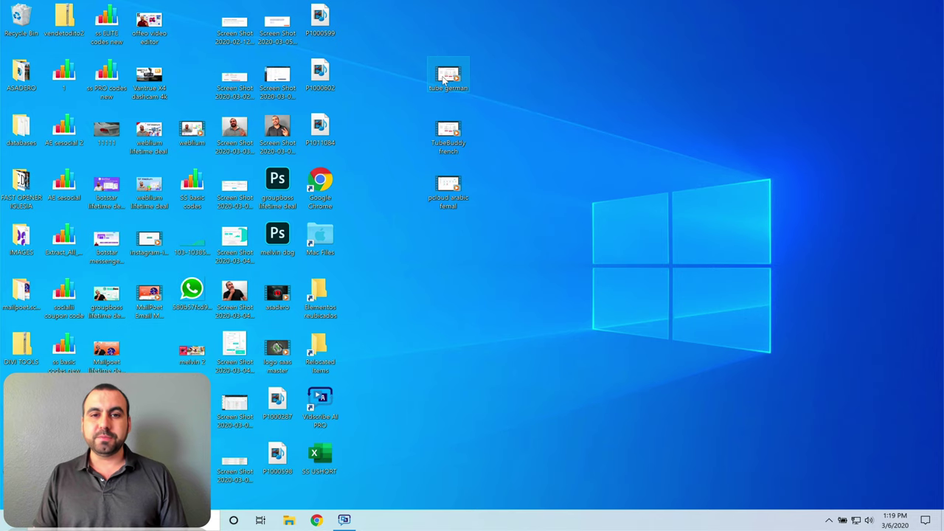
double_click(445, 79)
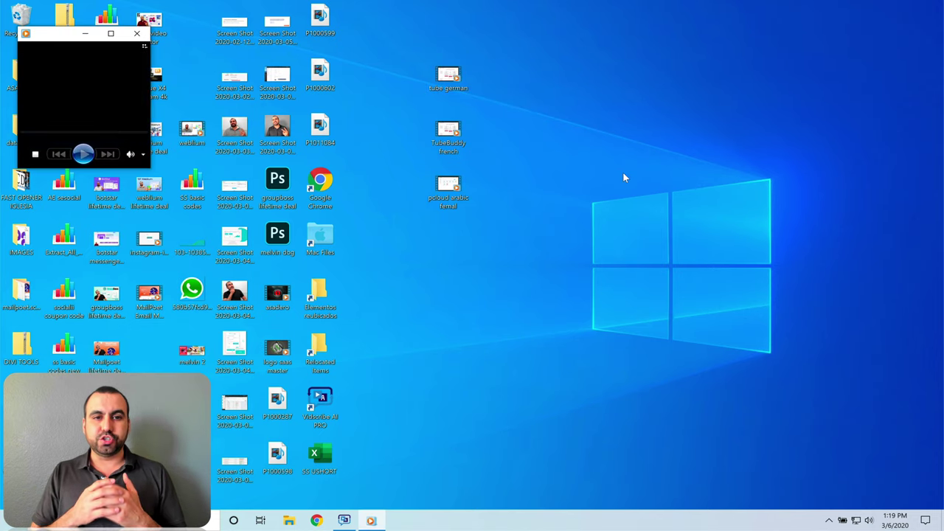
drag(191, 33, 475, 134)
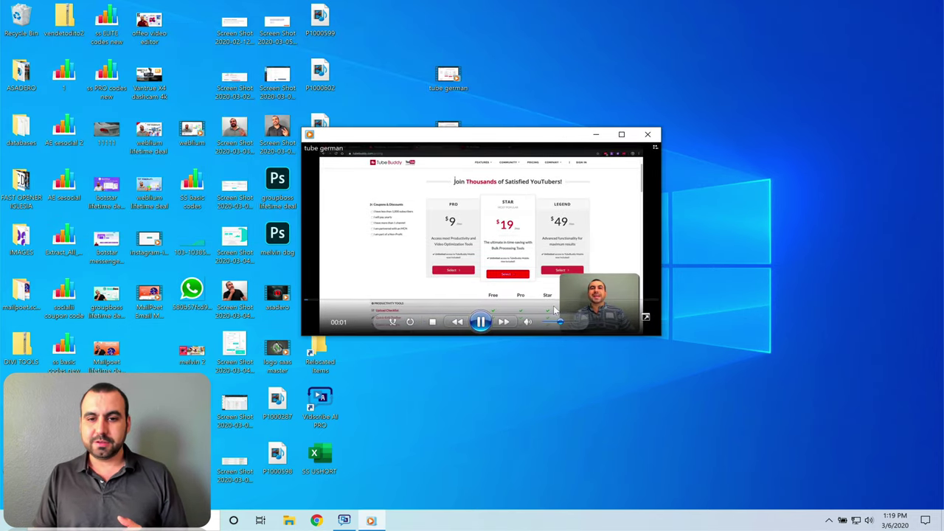
click(480, 322)
drag(660, 335, 878, 502)
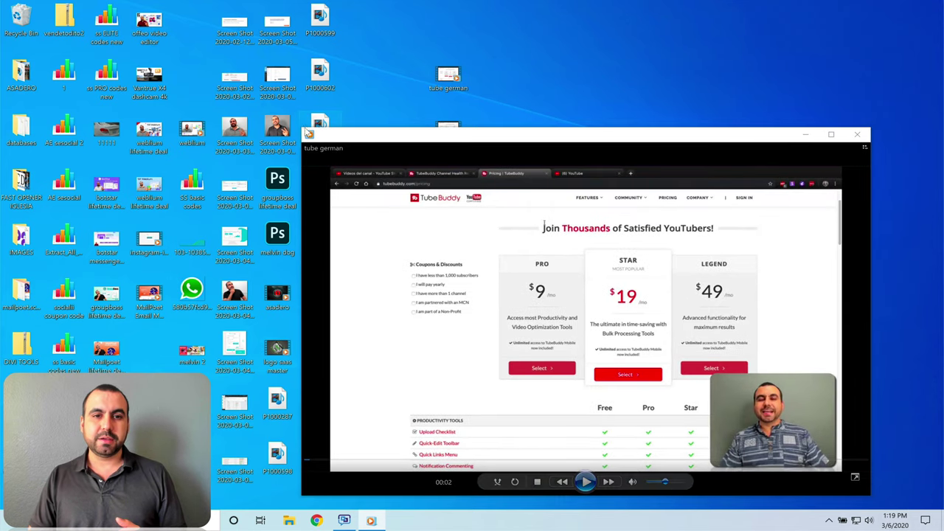
drag(320, 120, 343, 86)
drag(433, 139, 324, 67)
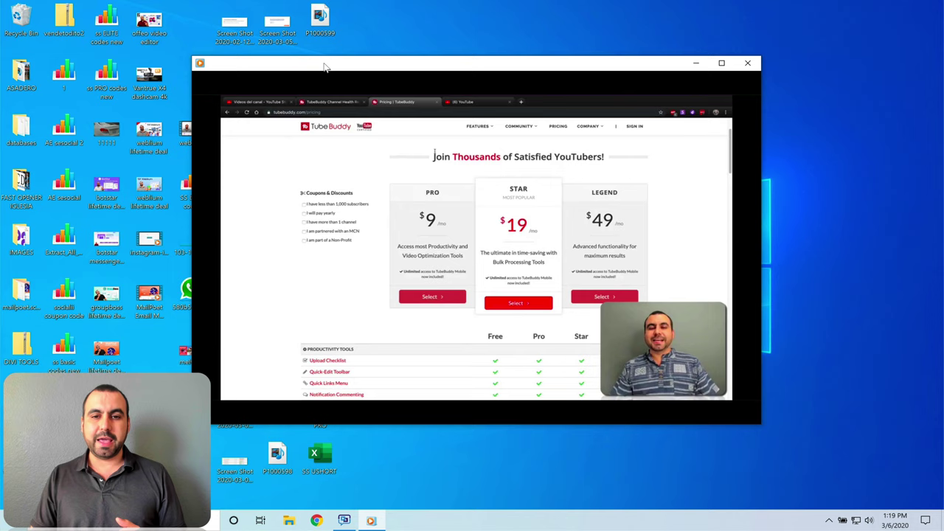
click(475, 410)
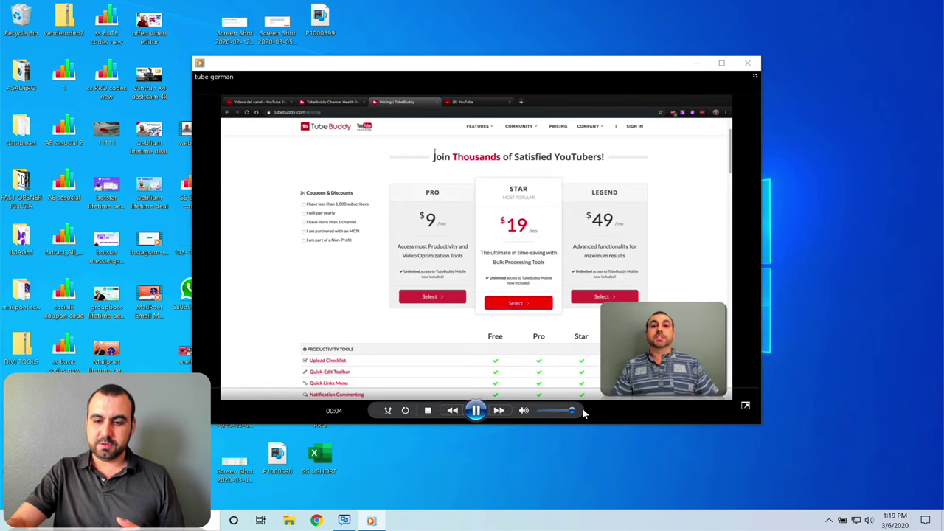
scroll(581, 413, up, 2)
scroll(583, 413, up, 2)
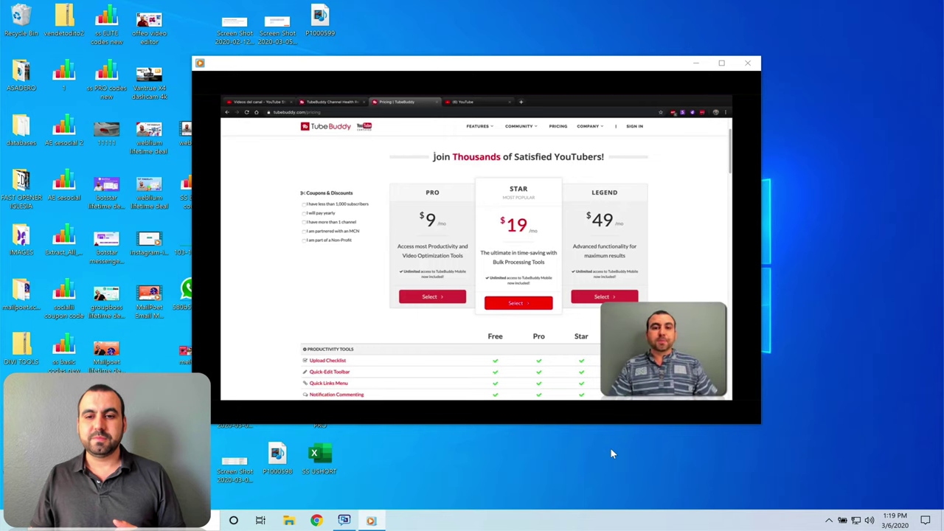
mouse_move(471, 415)
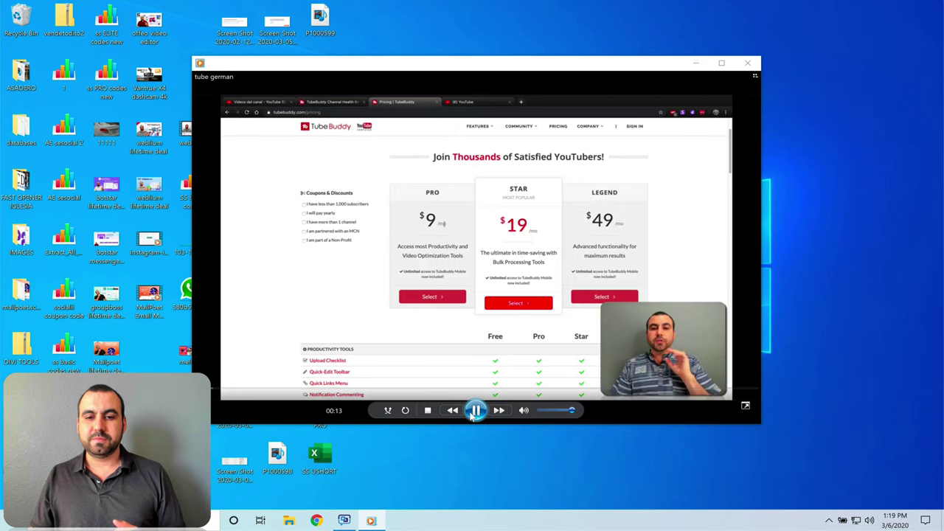
double_click(200, 64)
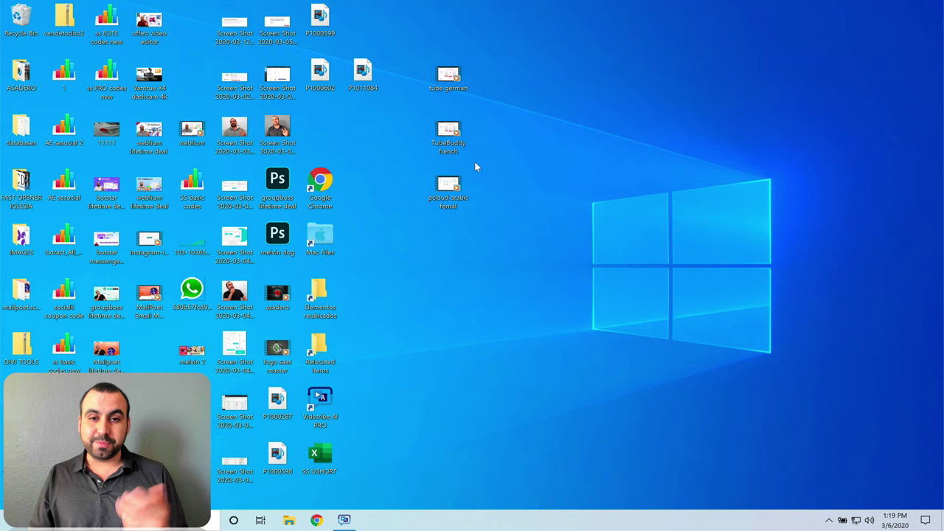
double_click(453, 133)
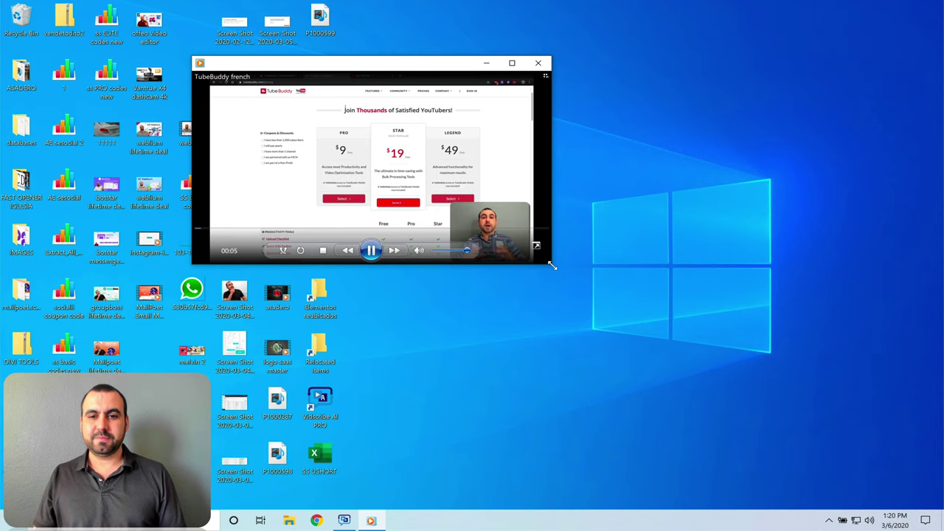
drag(568, 279, 737, 426)
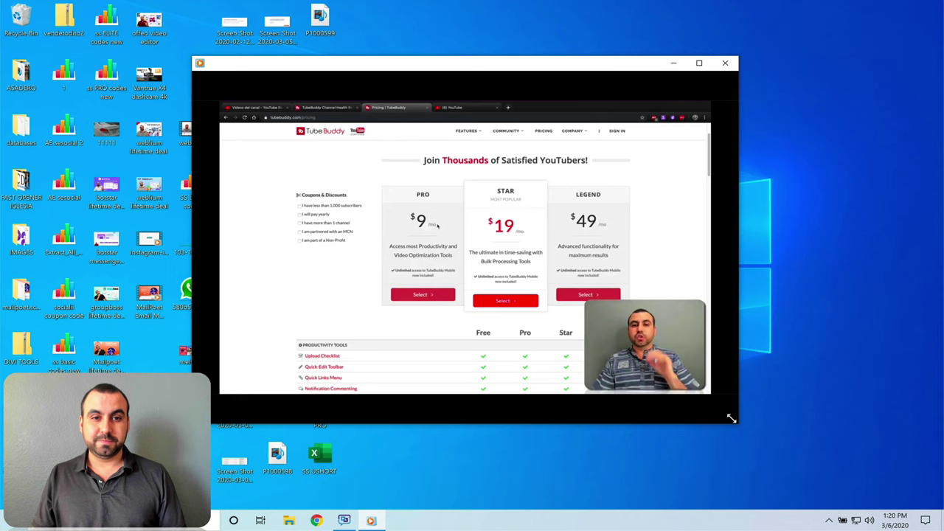
click(725, 62)
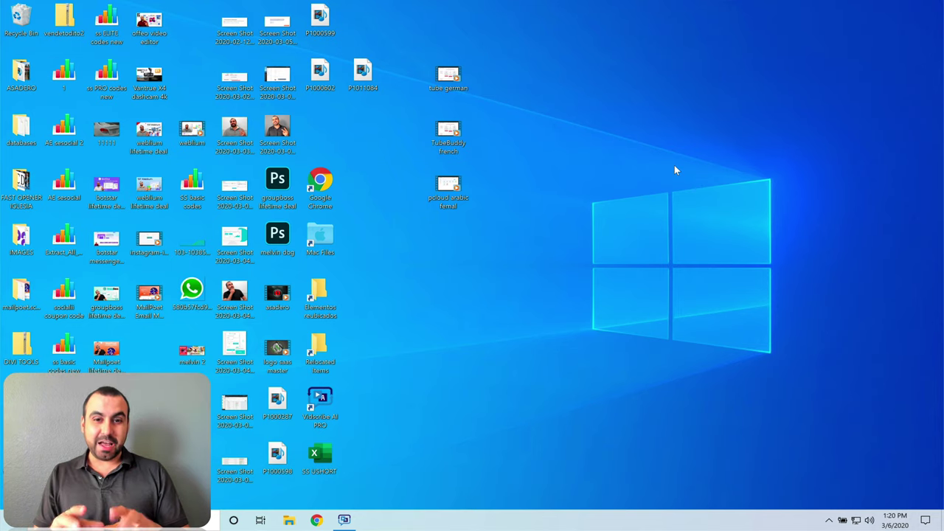
Preview 'pcloud arabic femal' in an enlarged media player, then return to Vidscribe AI PRO
double_click(448, 185)
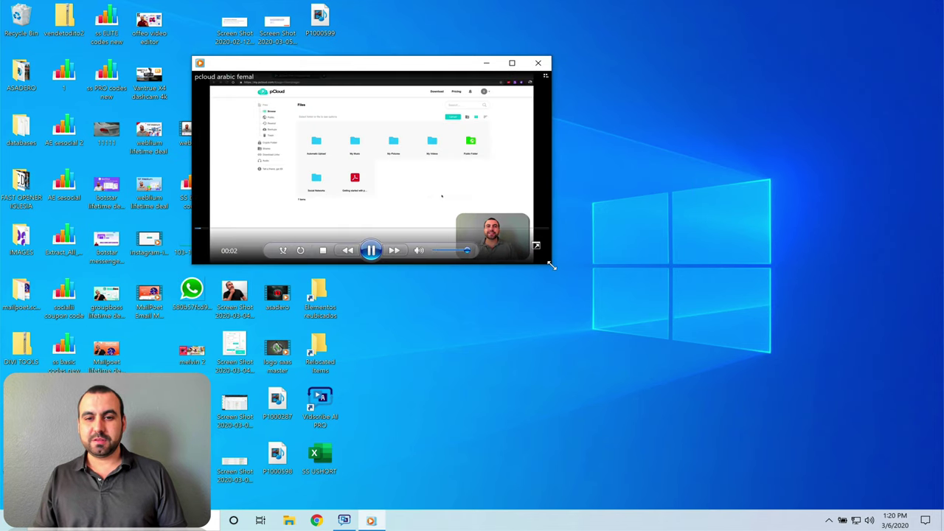
drag(550, 264, 695, 405)
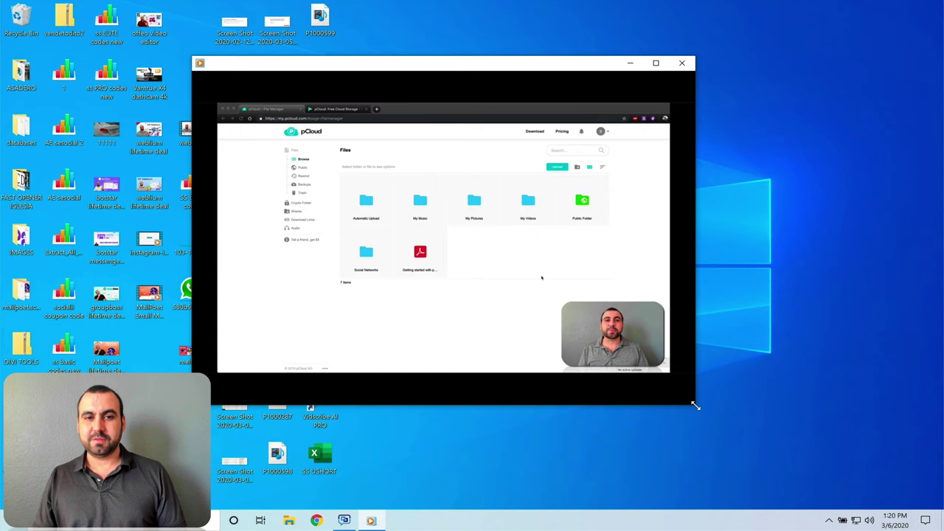
click(681, 62)
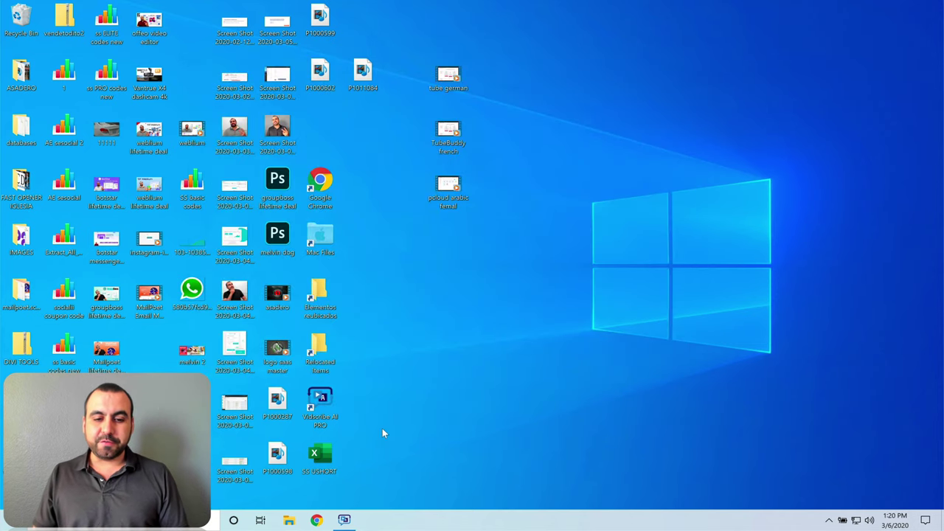
click(344, 520)
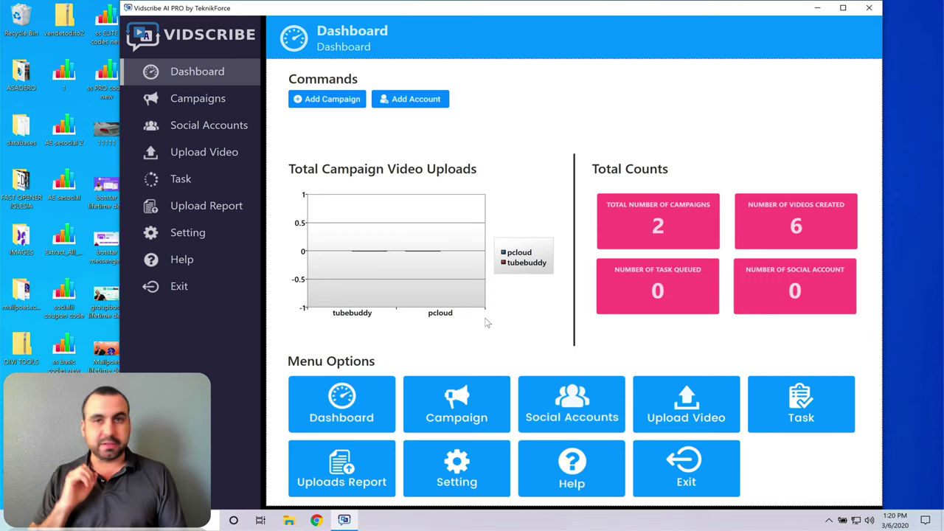
From Campaigns, cancel a new campaign and start the pcloud campaign instead
click(195, 110)
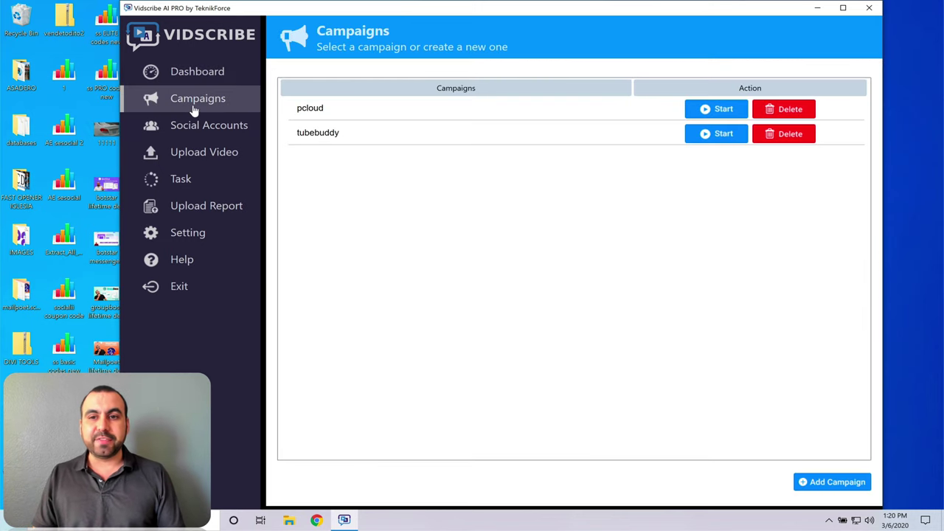
click(833, 482)
click(626, 298)
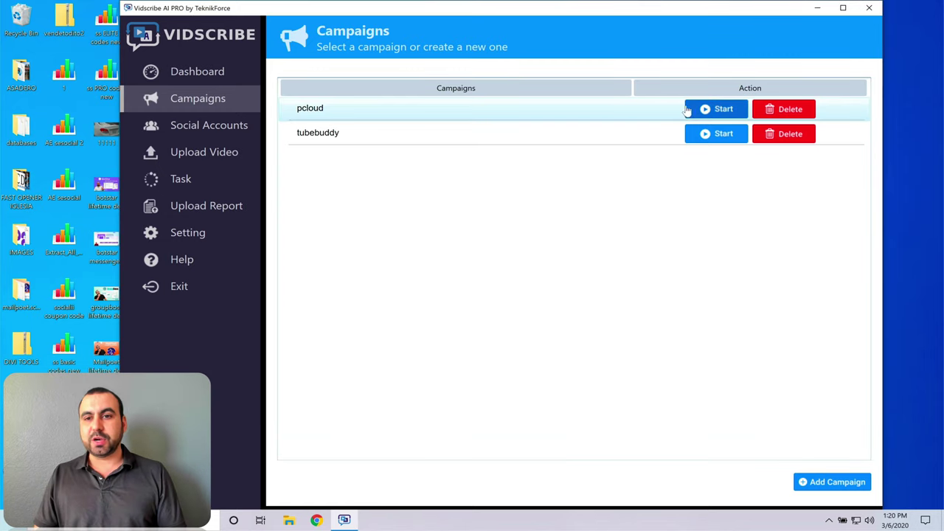
click(713, 116)
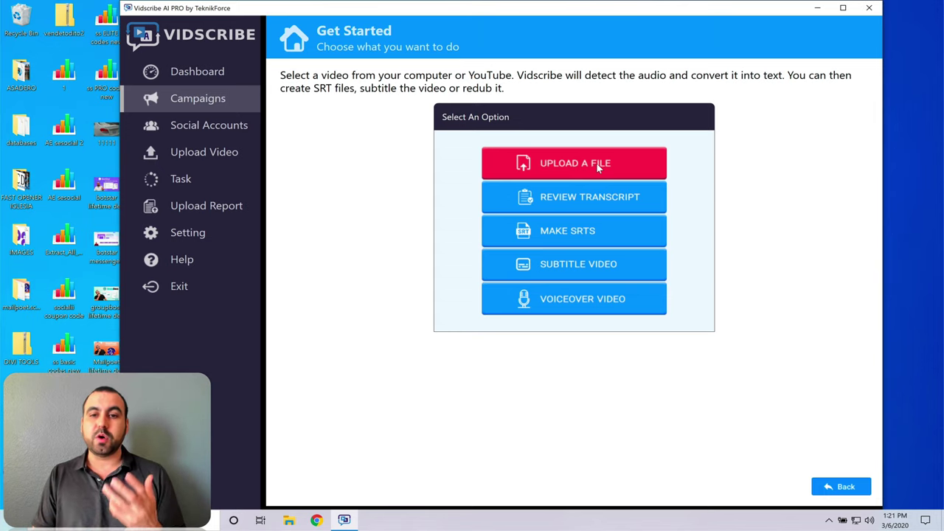
click(580, 197)
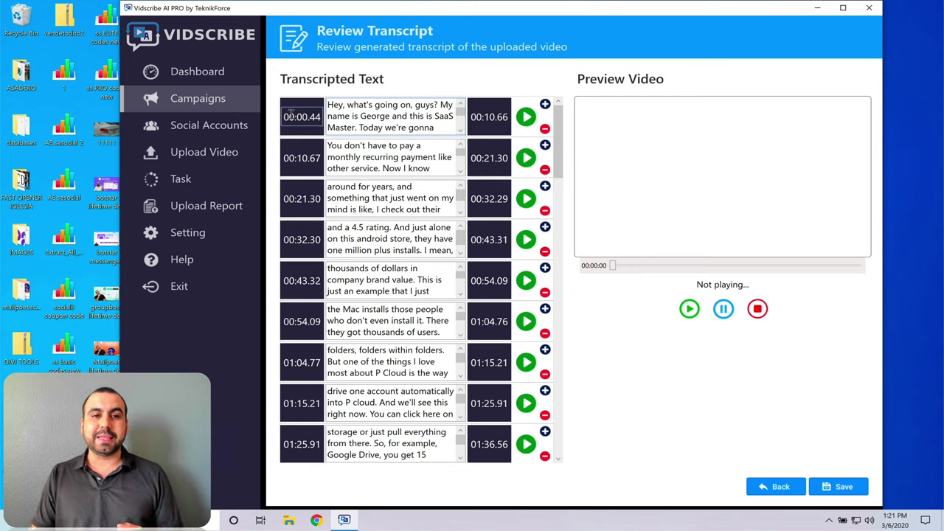
drag(343, 107, 436, 130)
click(435, 125)
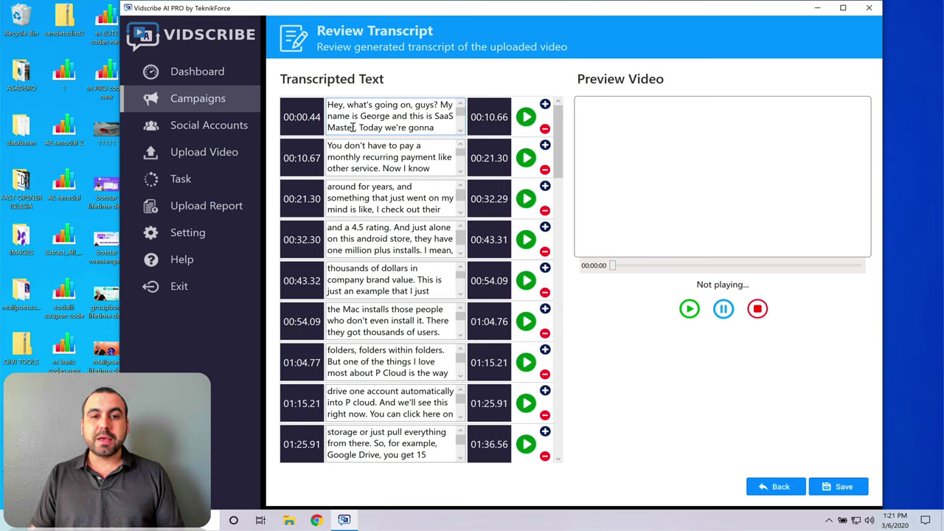
drag(356, 127, 435, 116)
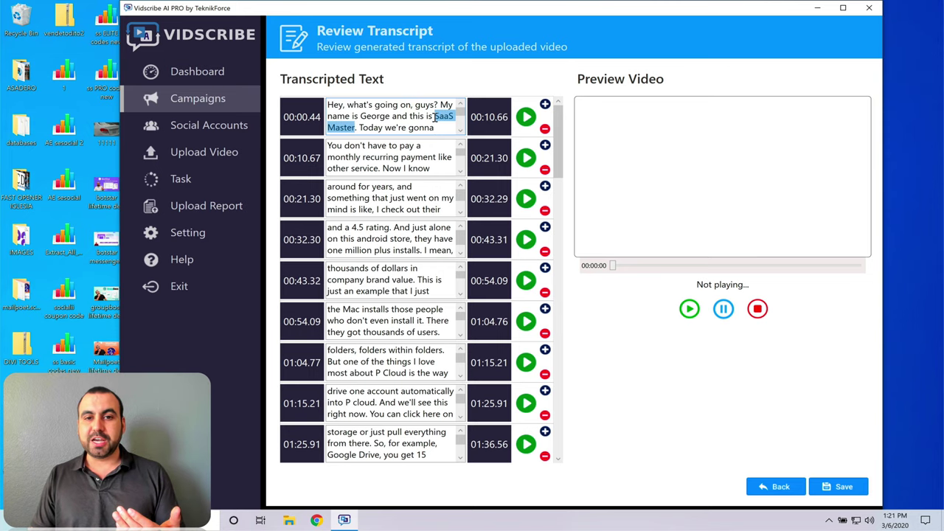
click(410, 118)
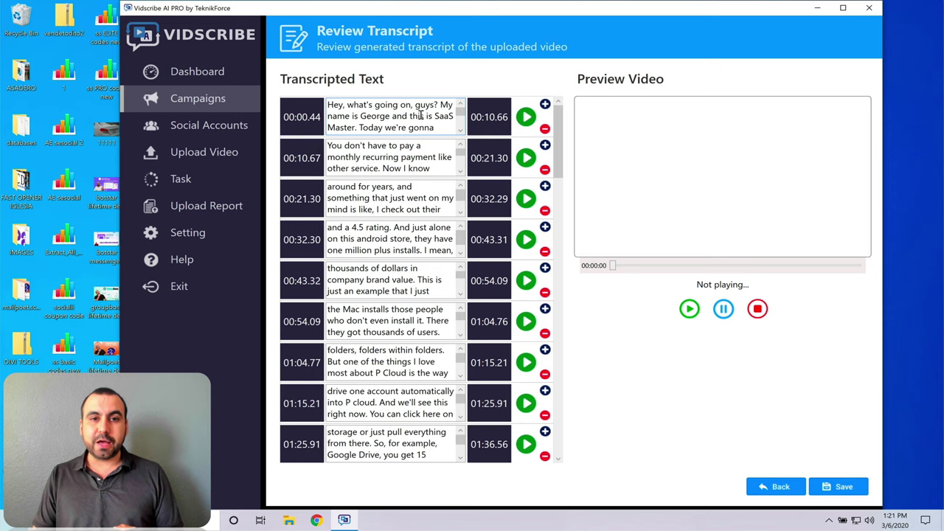
scroll(486, 155, down, 3)
scroll(502, 170, up, 3)
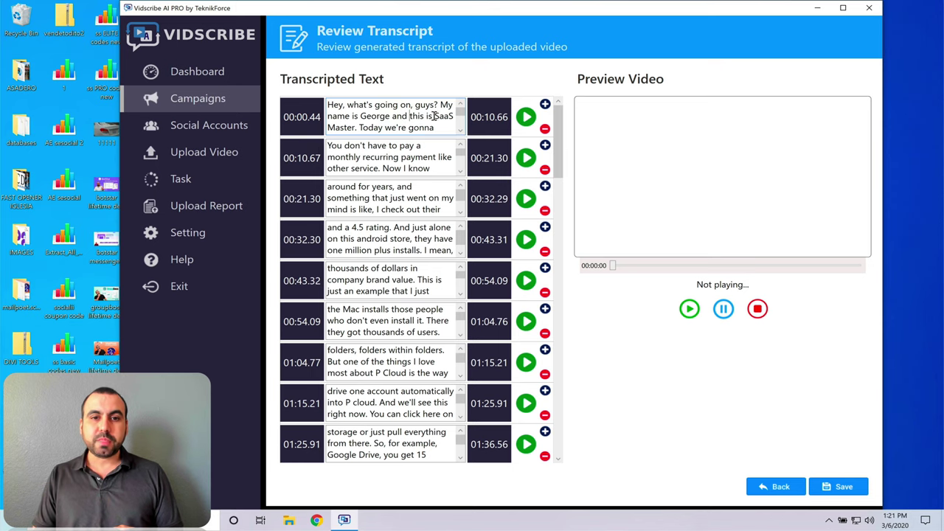
click(402, 160)
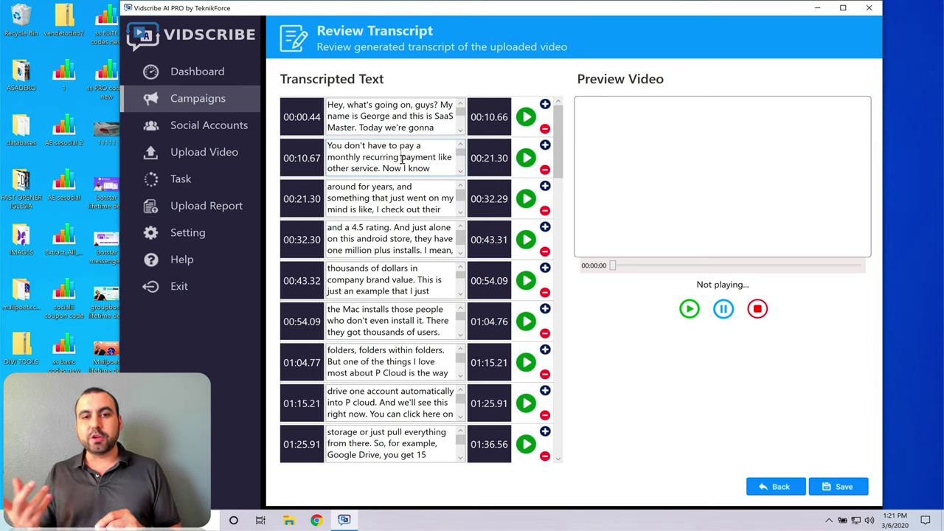
click(460, 131)
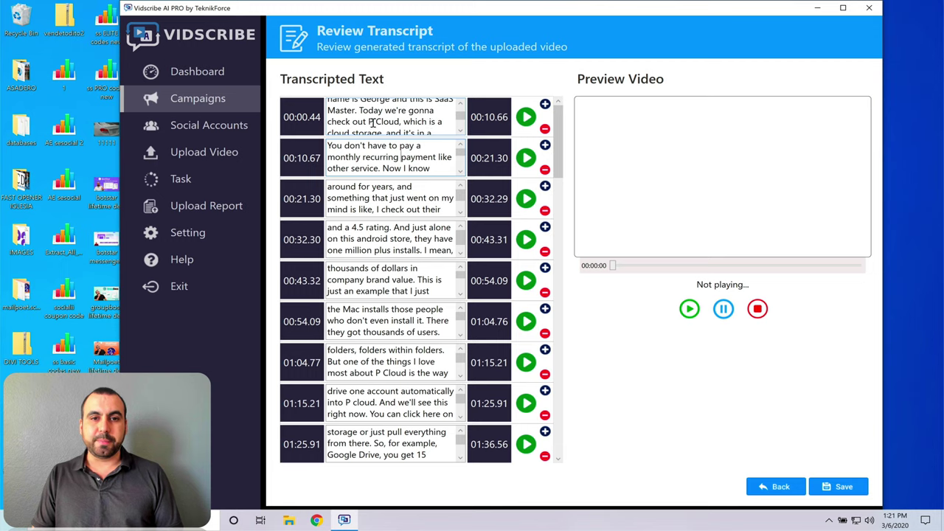
drag(368, 122, 398, 121)
click(414, 121)
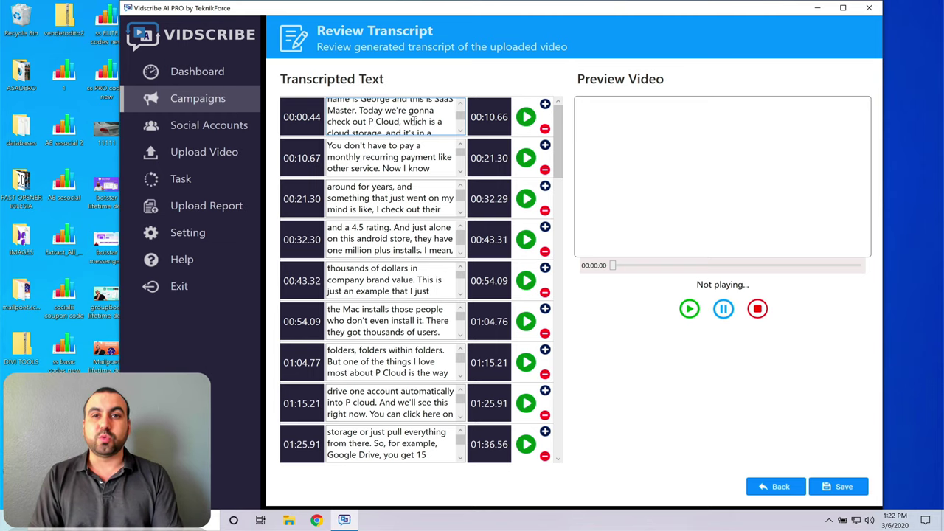
Insert a blank transcript row after row 1 and play the video from row 3
click(545, 145)
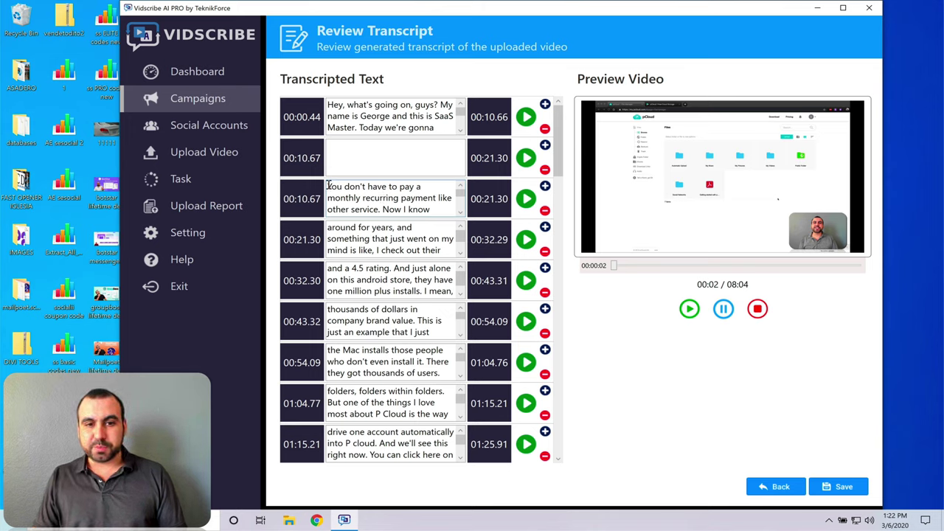
triple_click(361, 190)
click(409, 208)
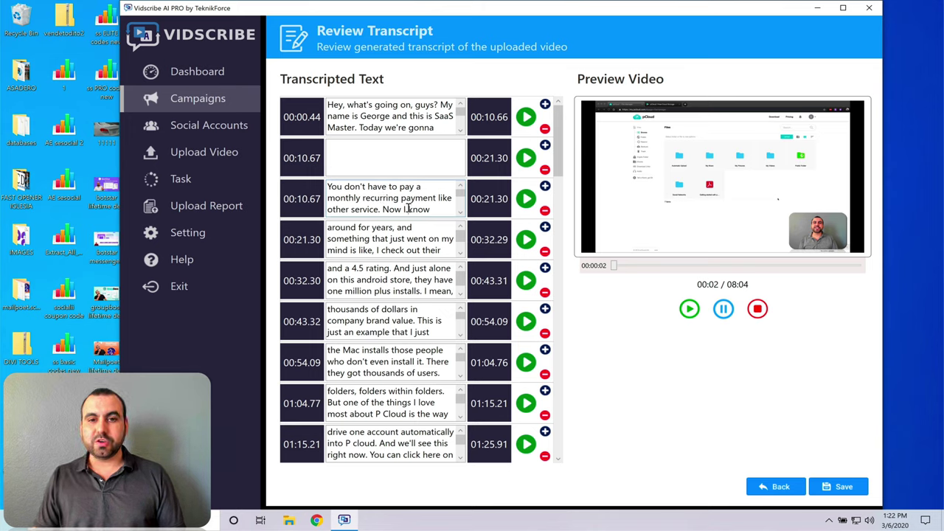
click(524, 200)
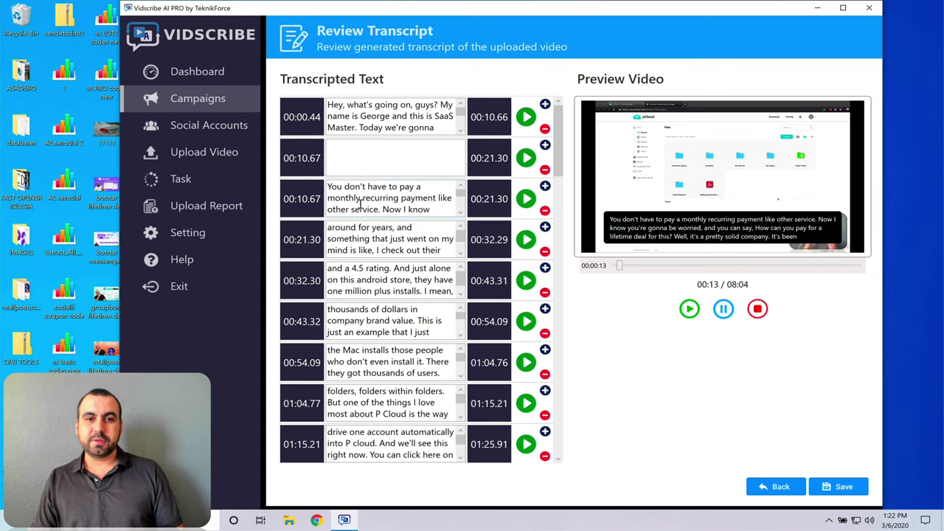
Review row 3's text about other services, then delete the empty second row
drag(328, 209, 399, 210)
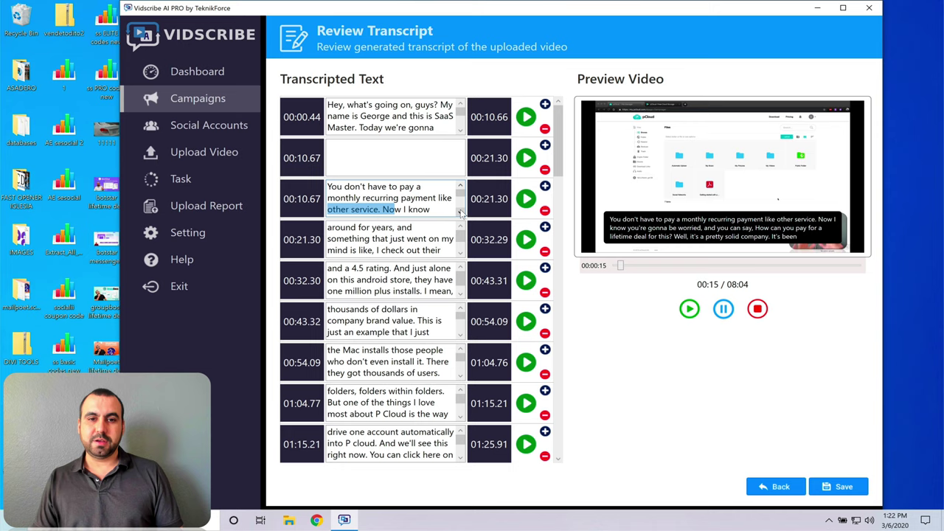
click(460, 212)
click(460, 212)
click(461, 212)
click(461, 212)
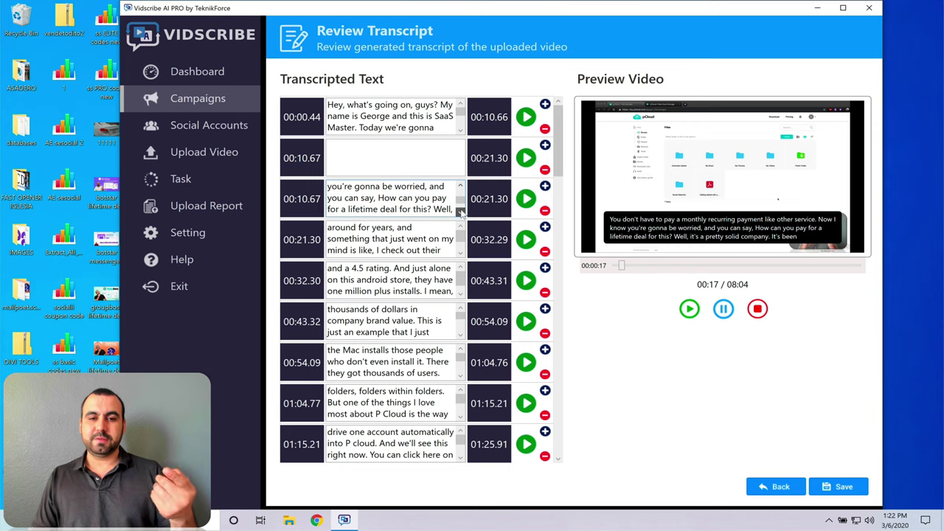
click(460, 212)
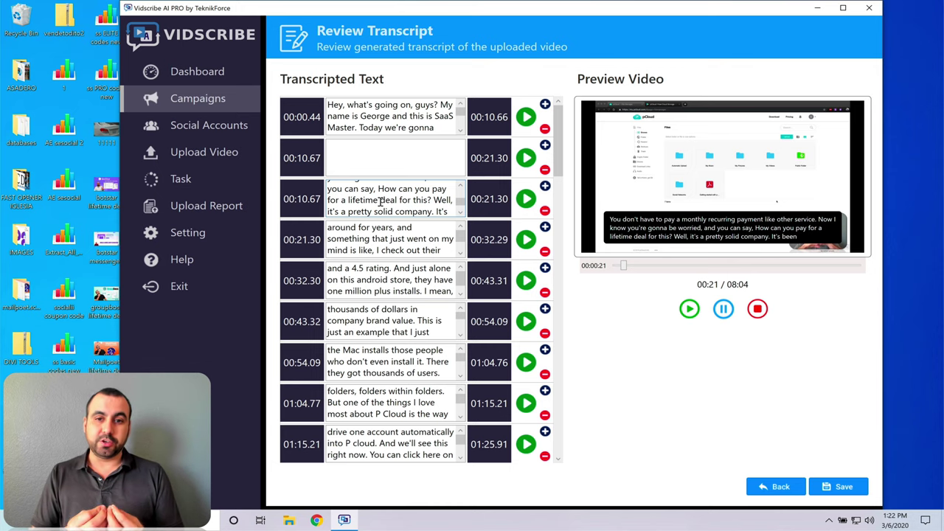
click(544, 170)
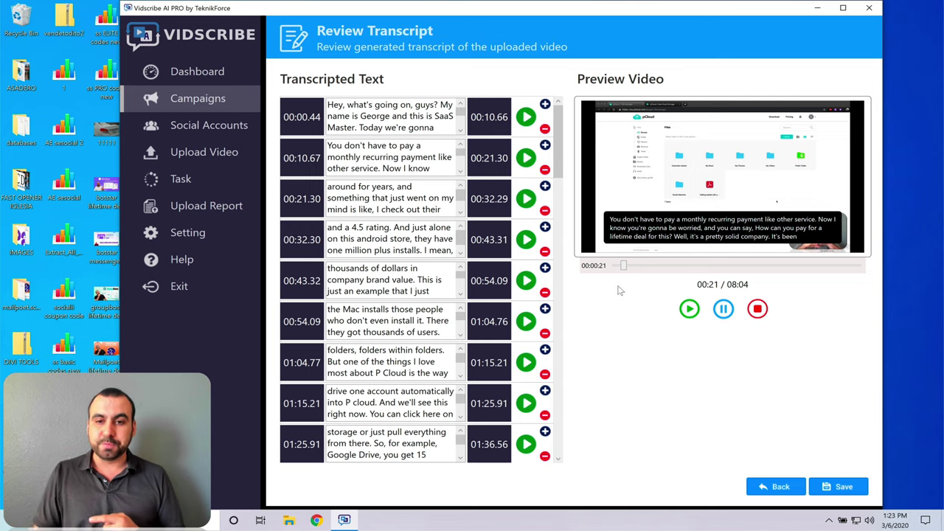
Preview the video with Russian subtitles under Subtitle Video, then go back to Get Started
click(780, 485)
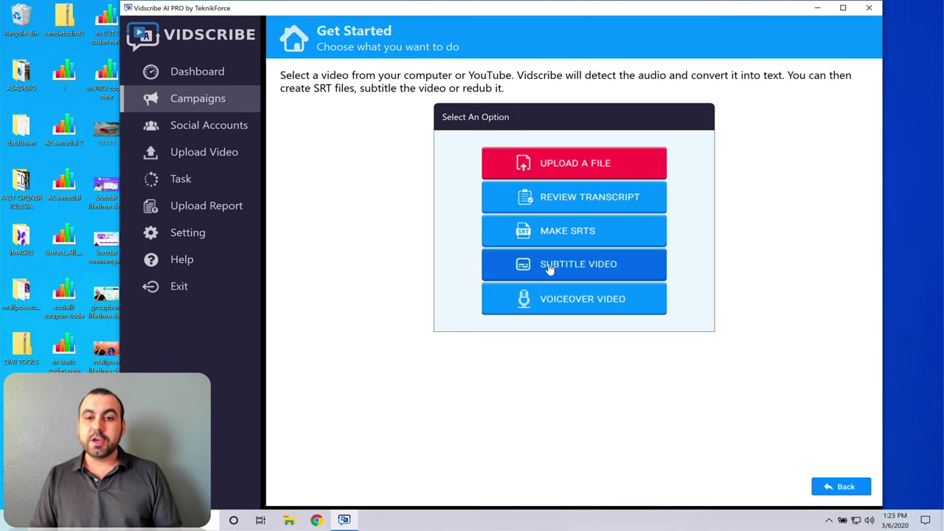
click(577, 268)
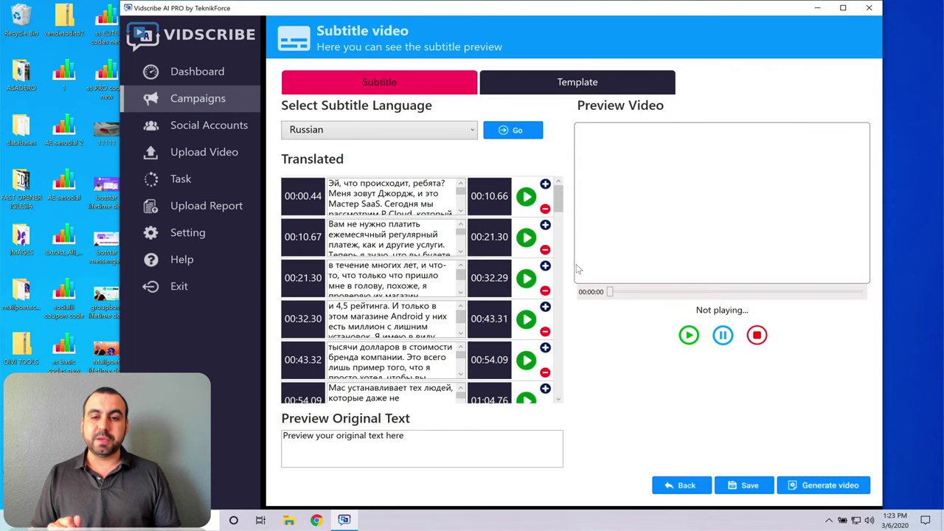
click(531, 256)
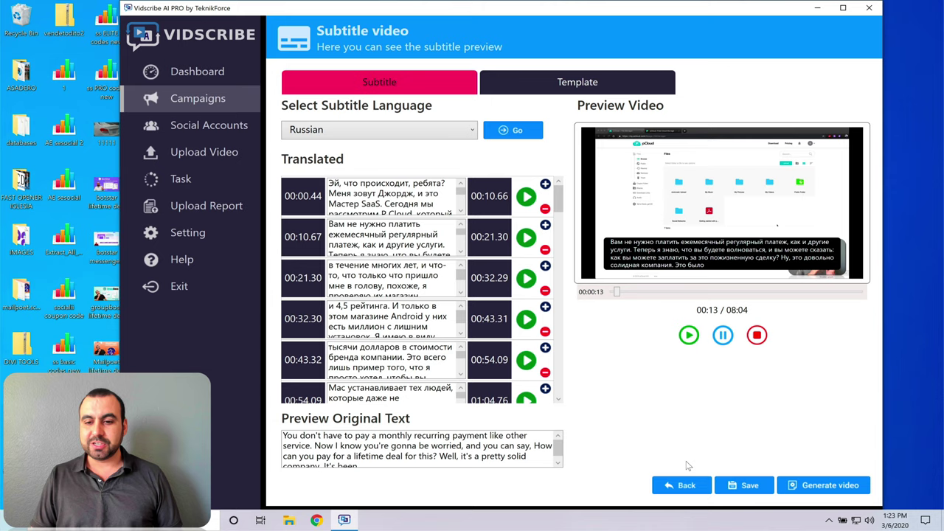
click(686, 485)
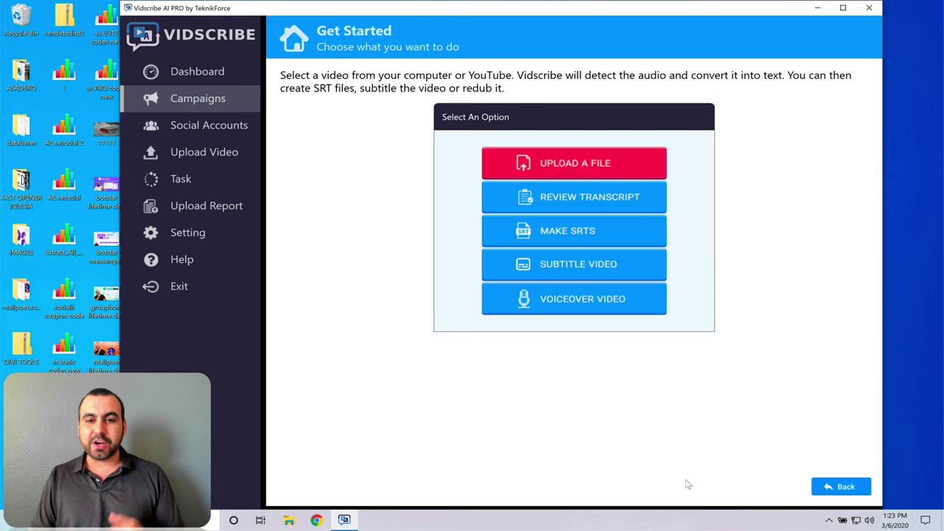
On the Voice Over page, scroll the voice-over language list to find Arabic (arb)
click(599, 305)
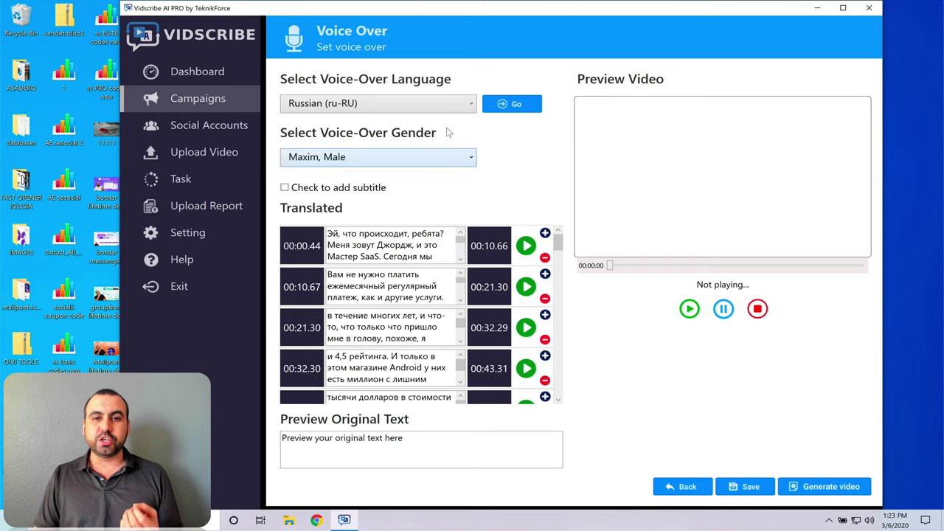
click(467, 104)
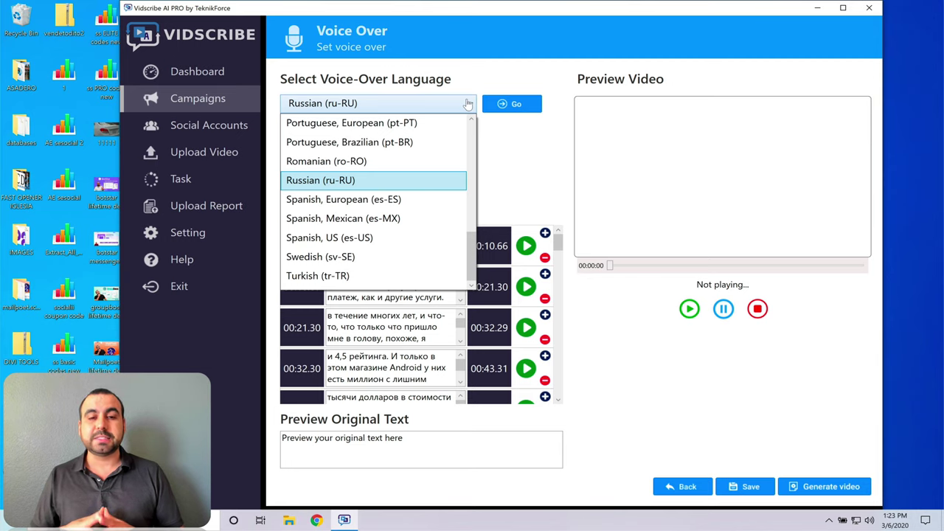
scroll(435, 148, up, 10)
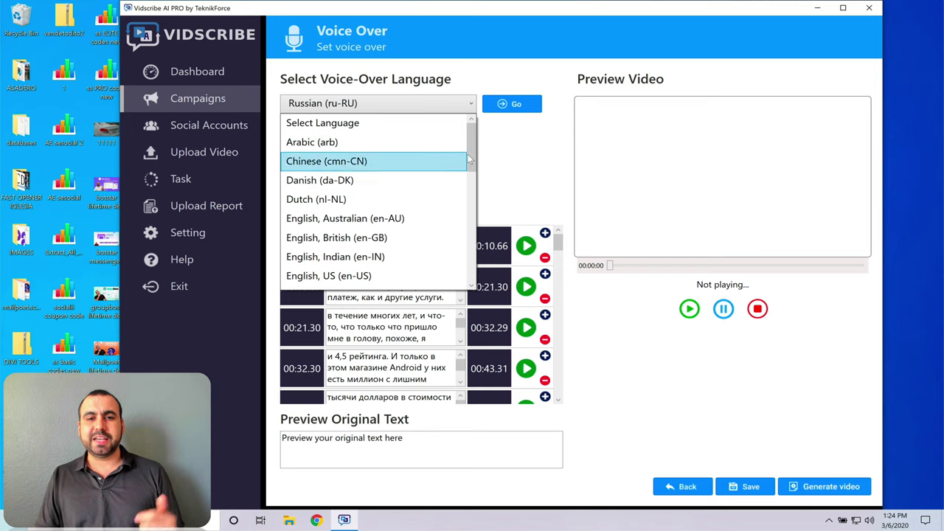
drag(471, 151, 472, 216)
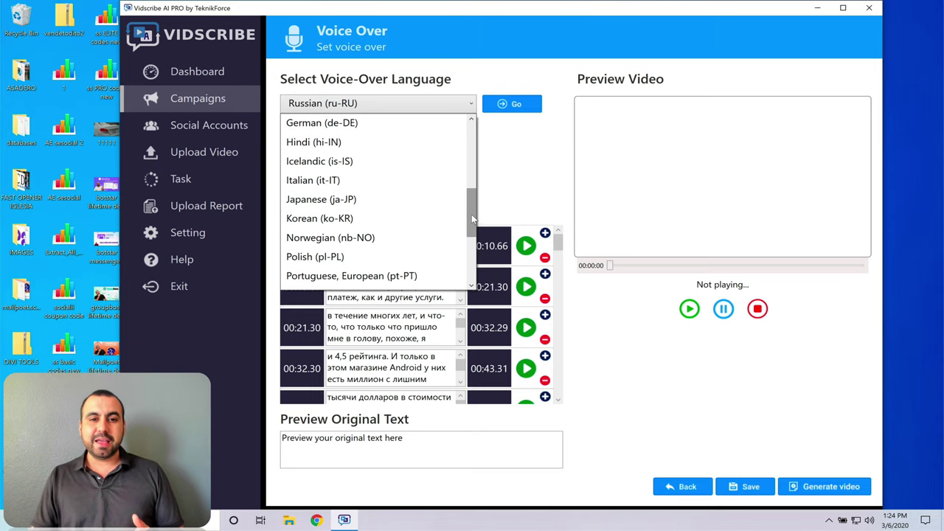
drag(471, 214, 472, 259)
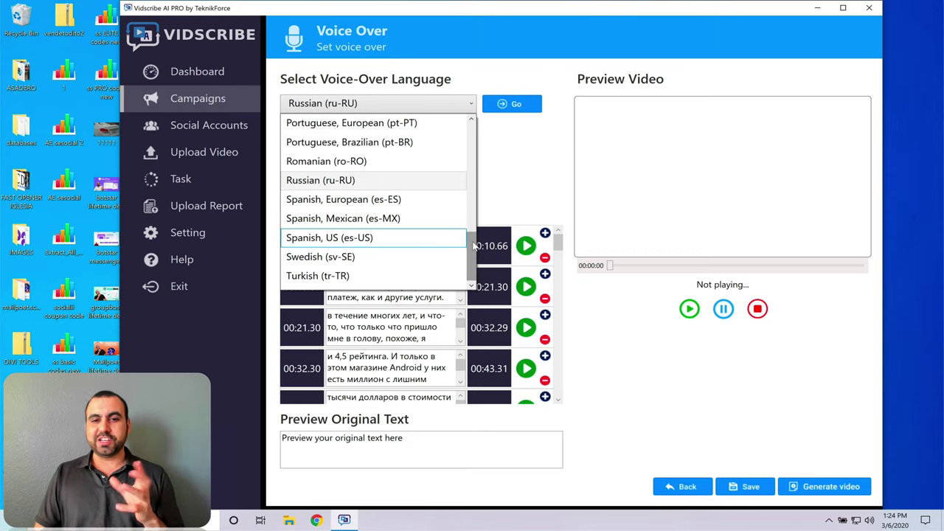
drag(474, 246, 479, 132)
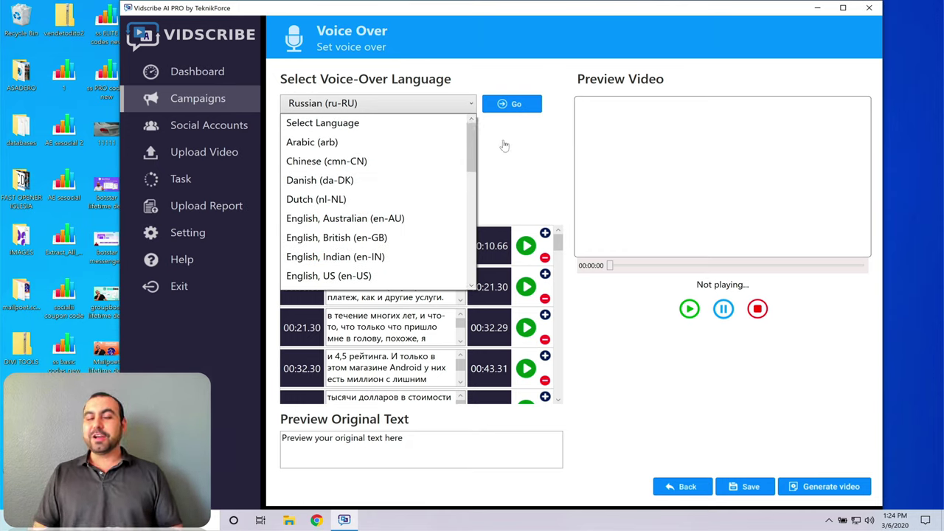
Set the voice-over language to Arabic with the Zeina female voice
click(381, 137)
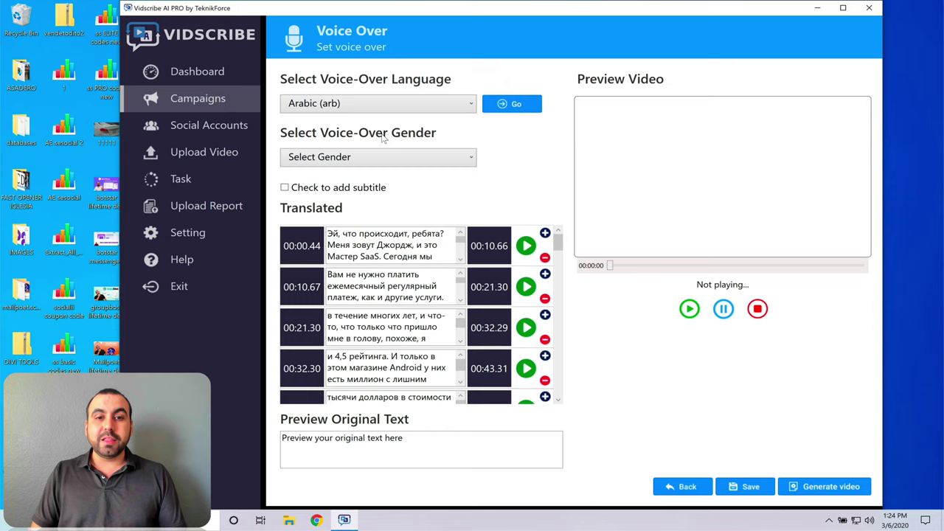
click(389, 160)
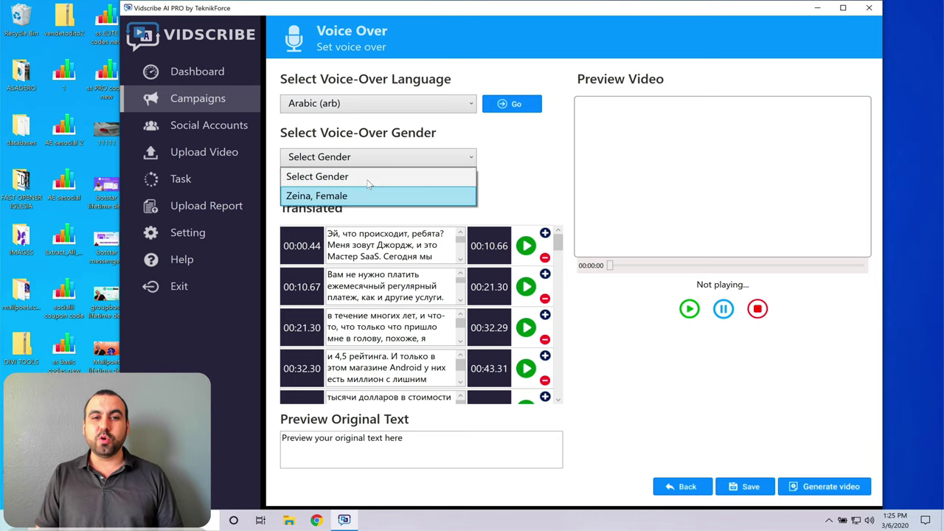
click(353, 196)
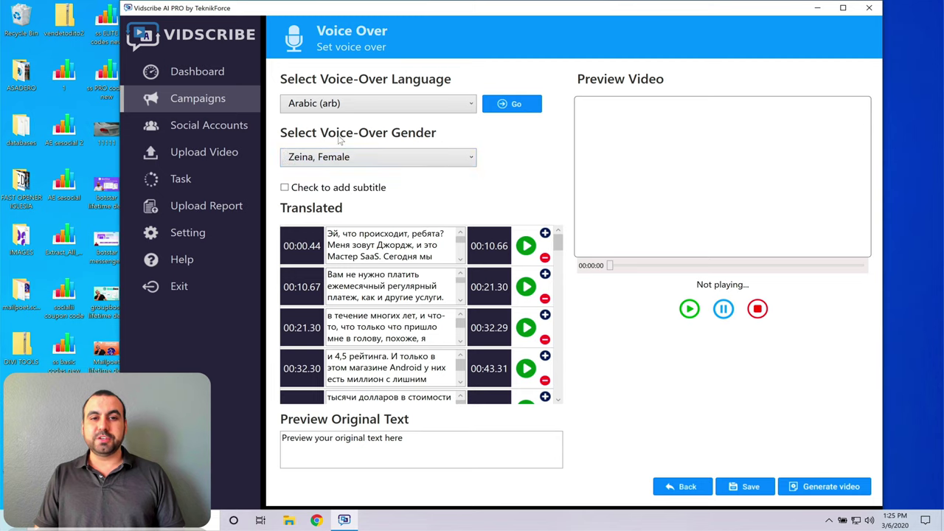
Switch the voice-over language to Swedish (sv-SE) and close the voice gender list
click(363, 110)
scroll(387, 220, down, 6)
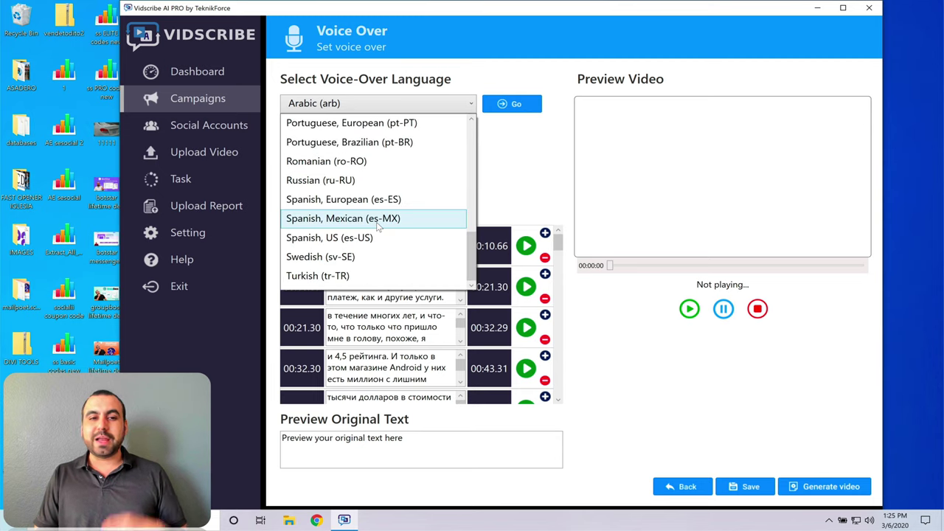
click(398, 256)
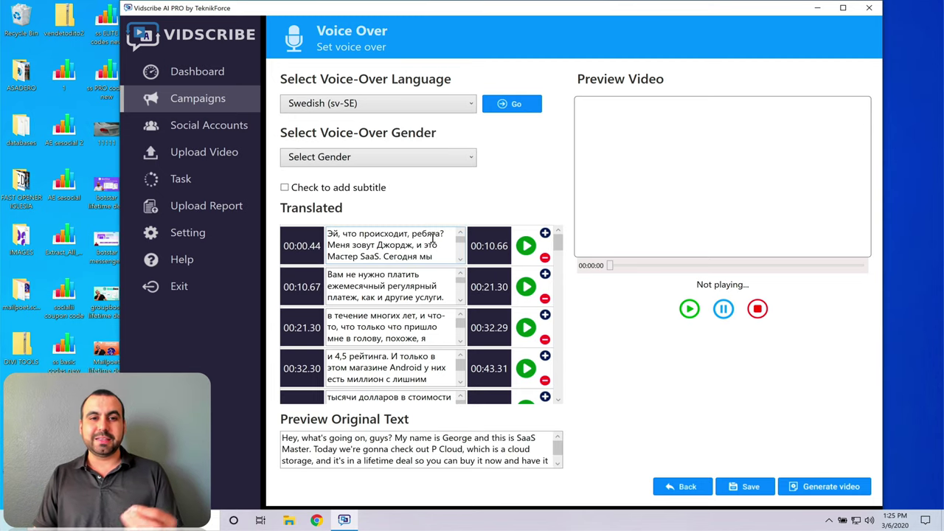
click(438, 156)
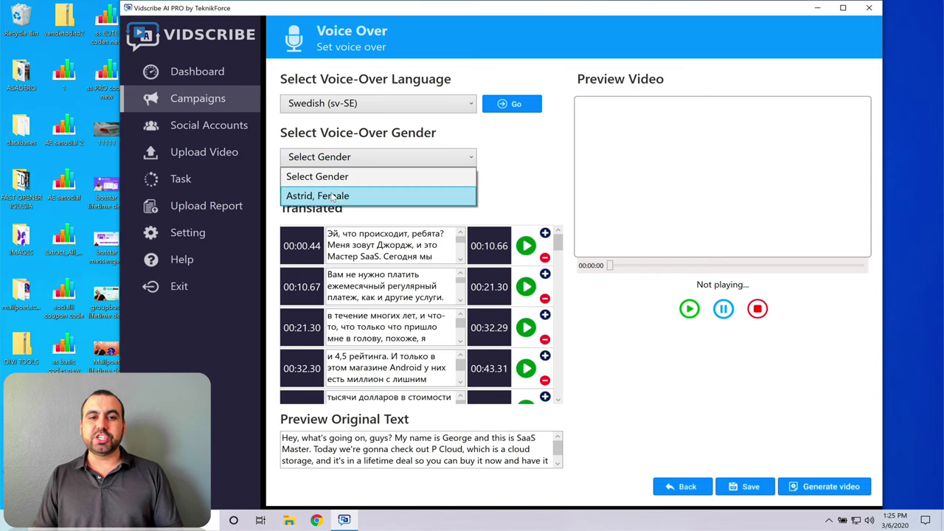
click(515, 196)
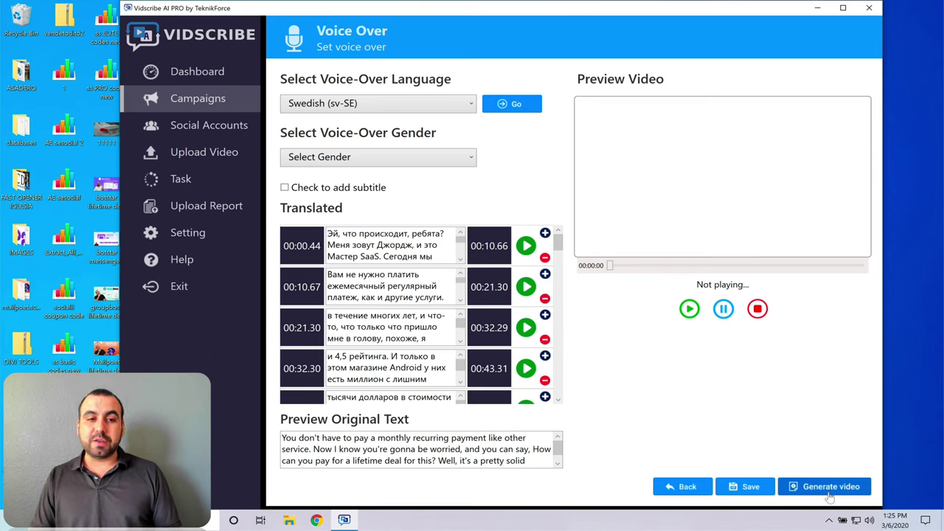
click(181, 179)
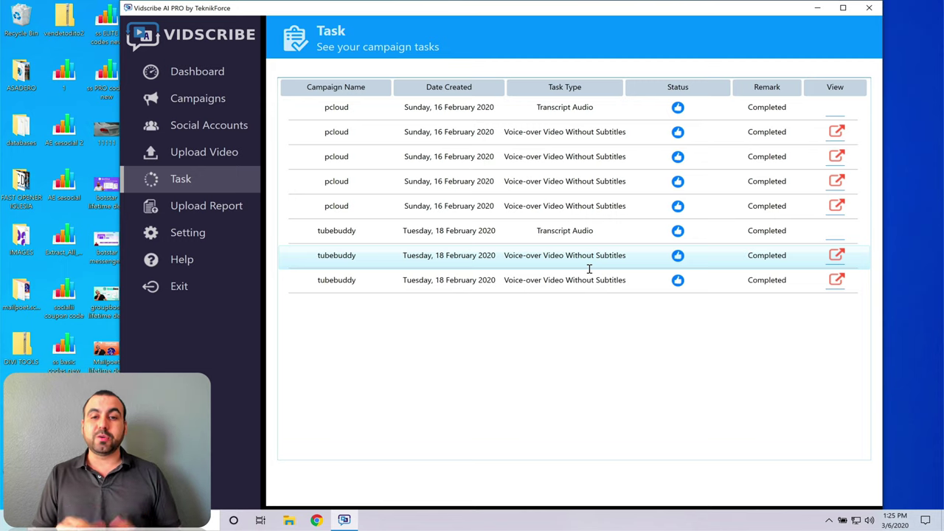
click(376, 271)
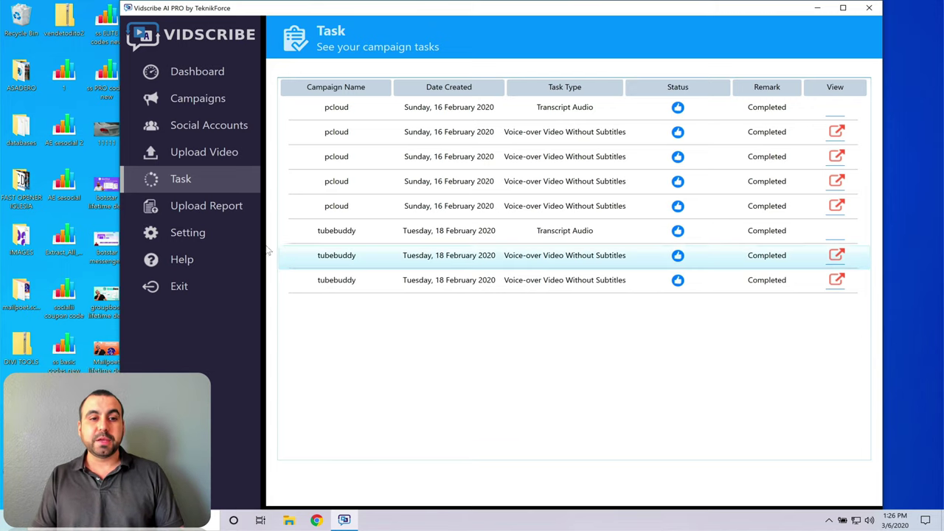
On Upload Video, select the pcloud campaign and 'pcloud arabic femal.mp4'
click(201, 153)
click(398, 108)
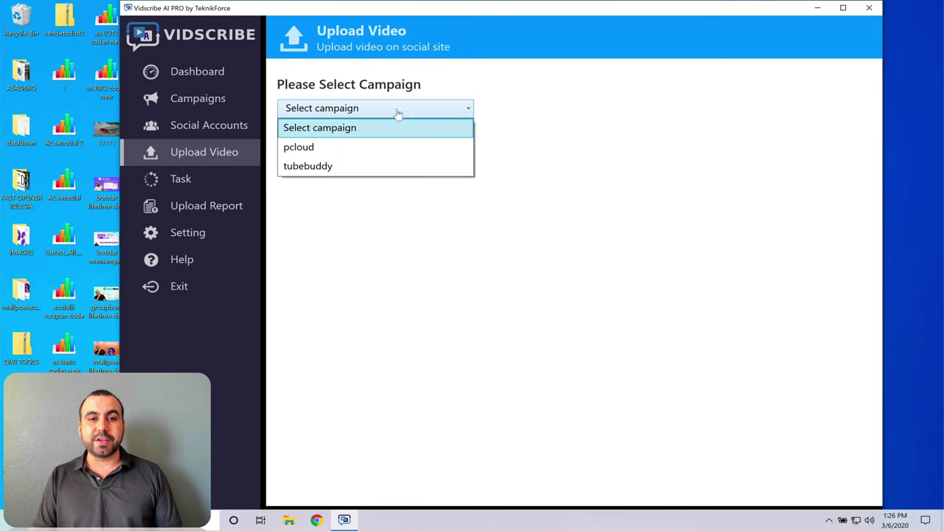
click(337, 146)
click(342, 157)
click(376, 201)
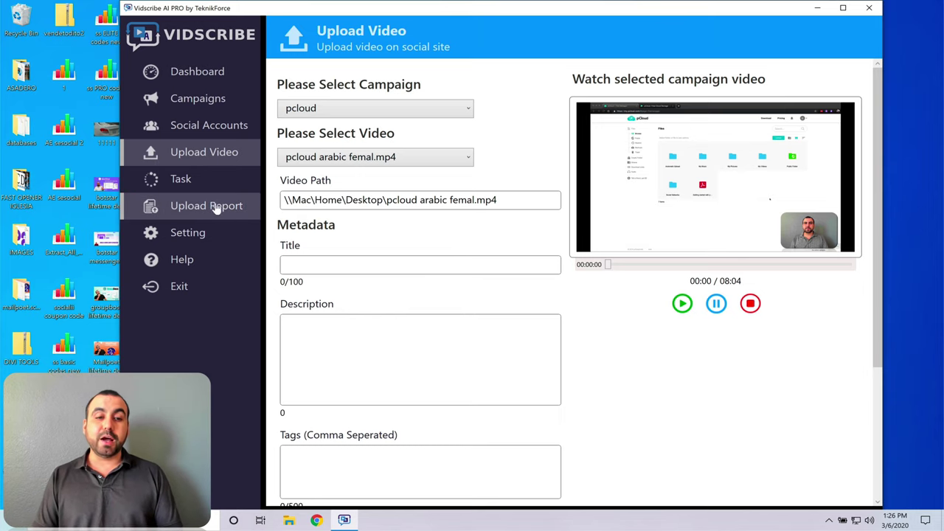
Open the Setting page showing Black background, AliceBlue Arial size 10 subtitle design
click(193, 231)
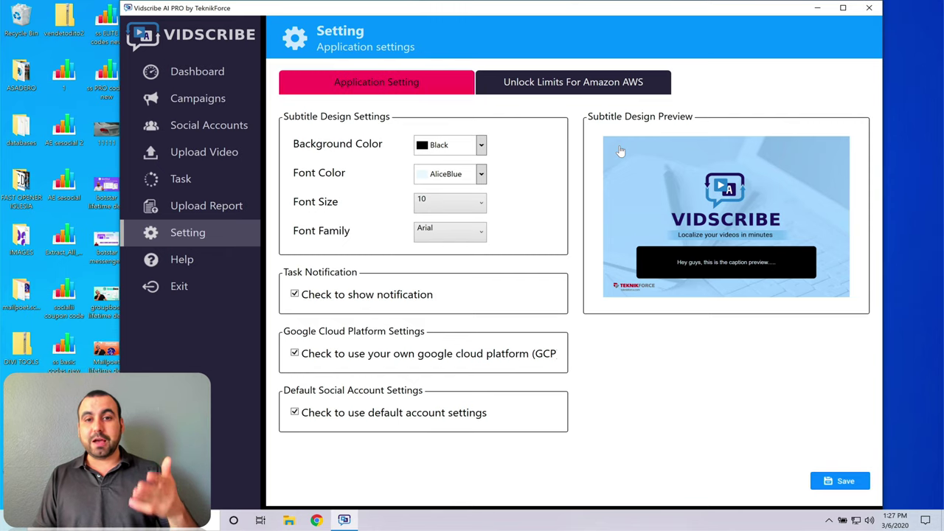
Bring up the VidScribe AI Pricing page and highlight the $25 Elite one-time price
mouse_move(523, 516)
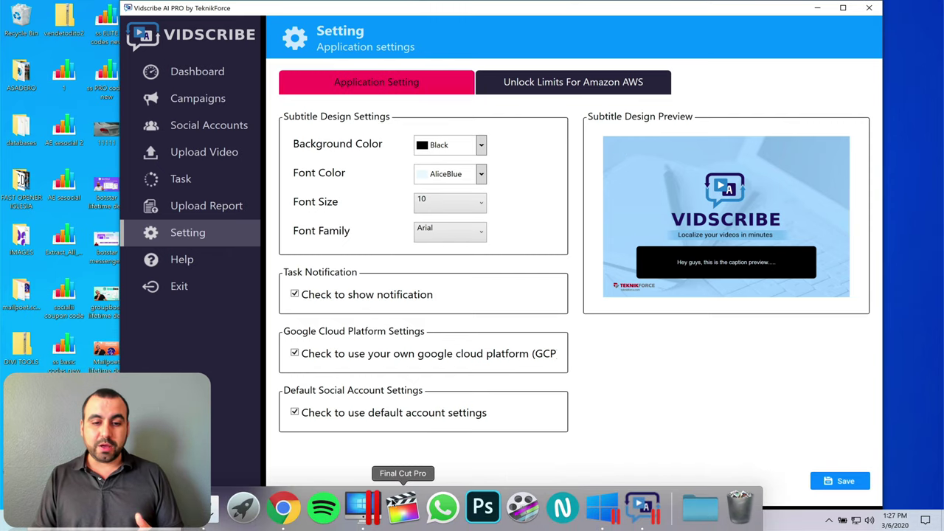
click(298, 511)
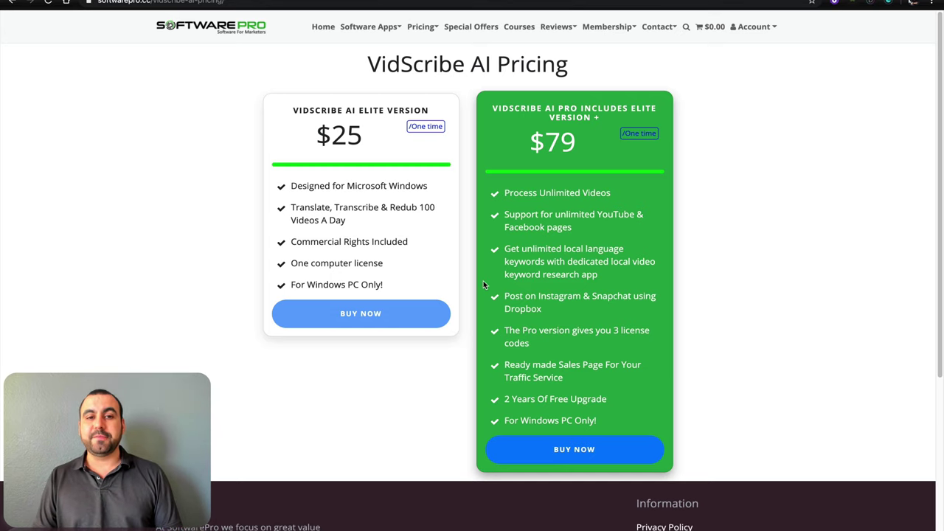
drag(332, 135, 364, 137)
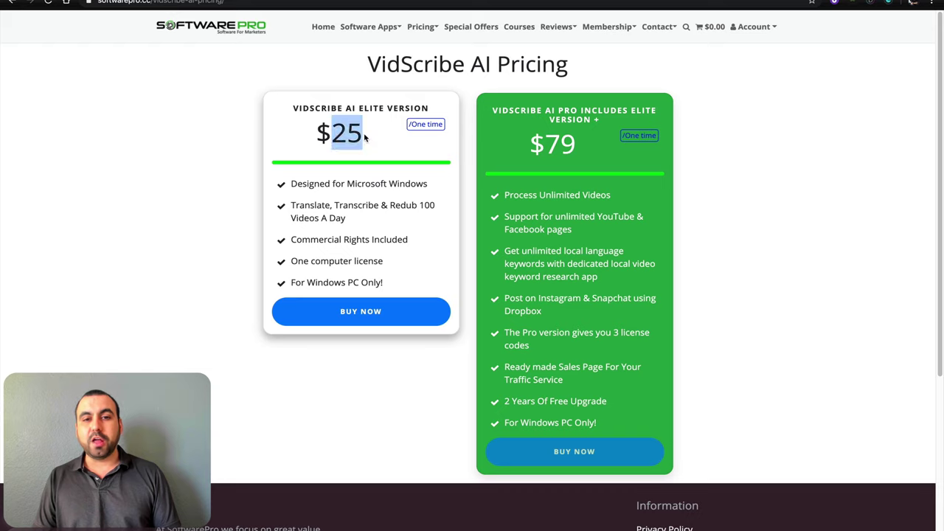
mouse_move(430, 124)
mouse_down()
mouse_move(413, 123)
mouse_move(442, 124)
mouse_up()
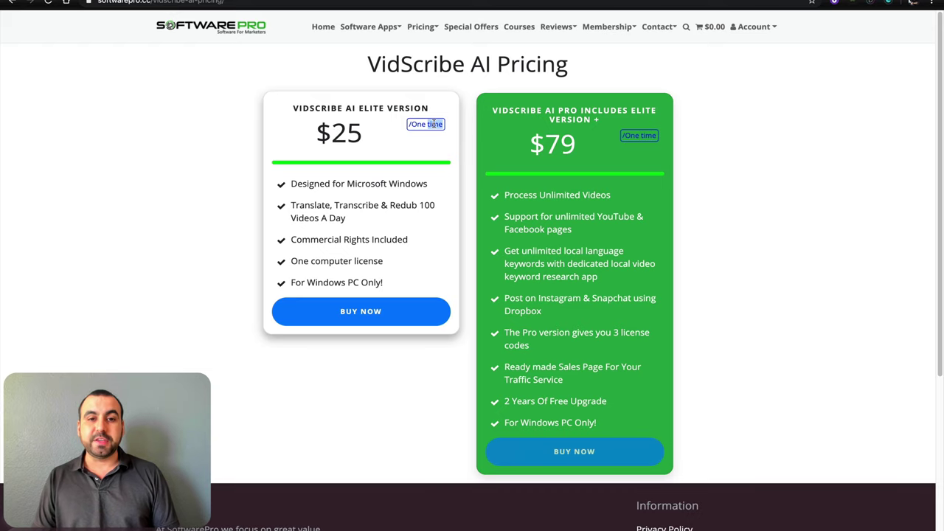
click(363, 173)
Highlight the Elite heading, feature list, 100 videos a day limit and Commercial Rights Included
drag(358, 108, 414, 109)
click(413, 109)
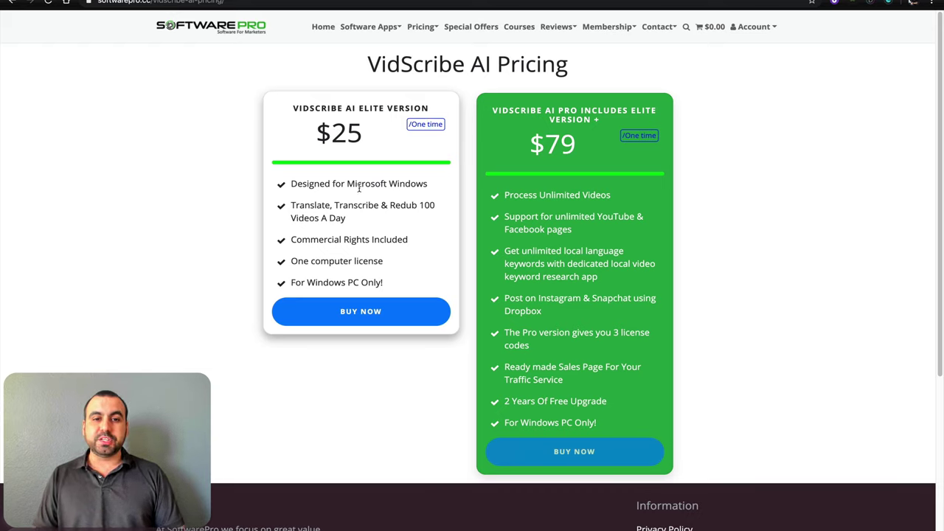
drag(344, 184, 382, 262)
click(379, 238)
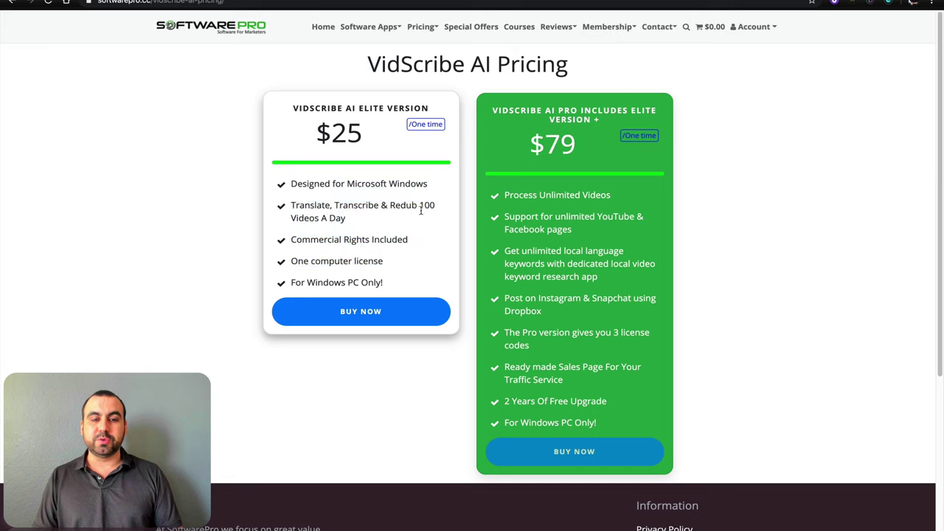
drag(291, 217, 343, 218)
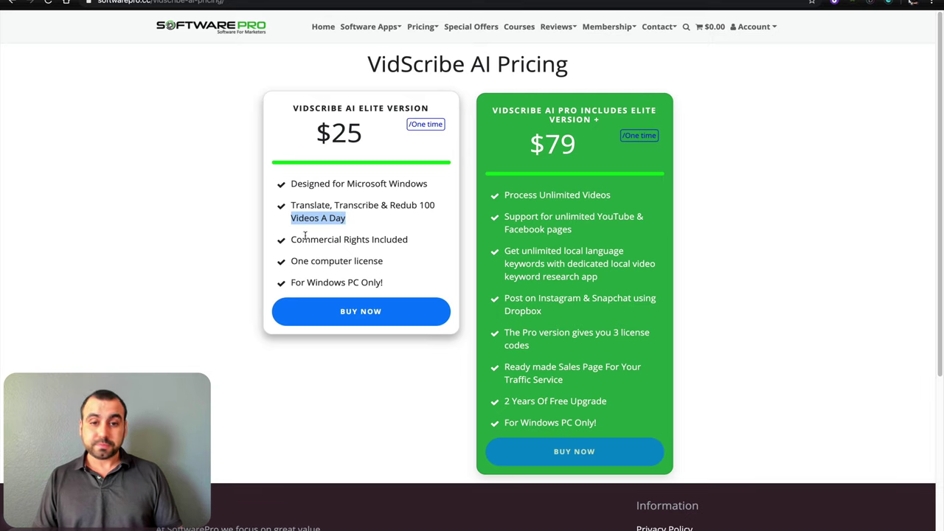
drag(290, 238, 390, 238)
click(389, 238)
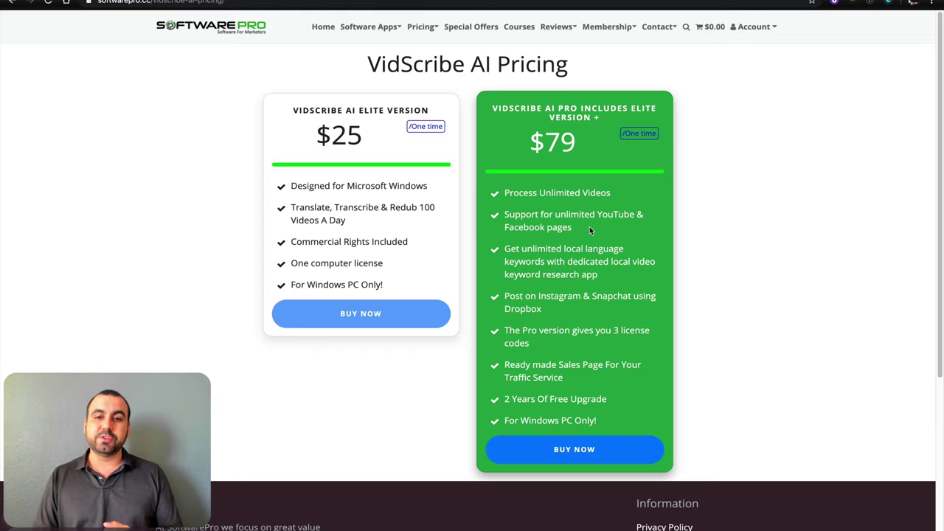
drag(510, 252, 618, 278)
click(617, 278)
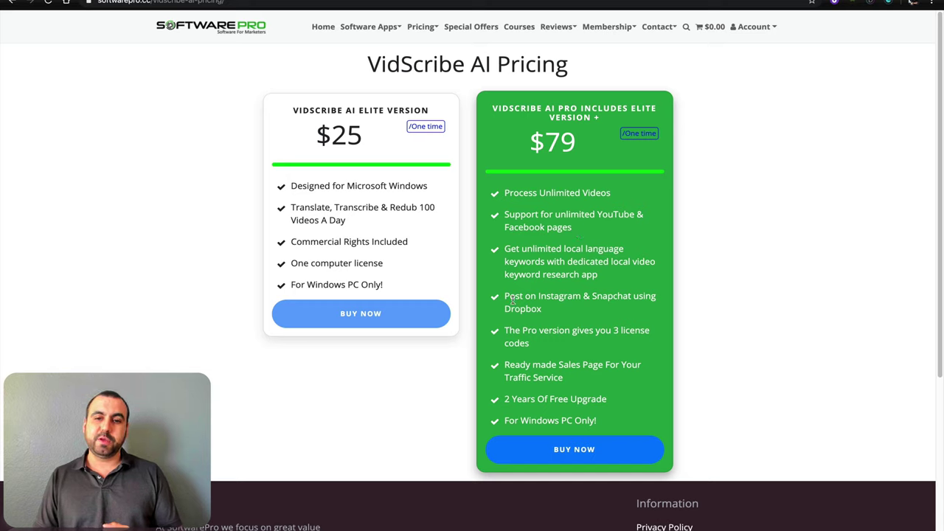
drag(506, 297, 582, 314)
click(590, 324)
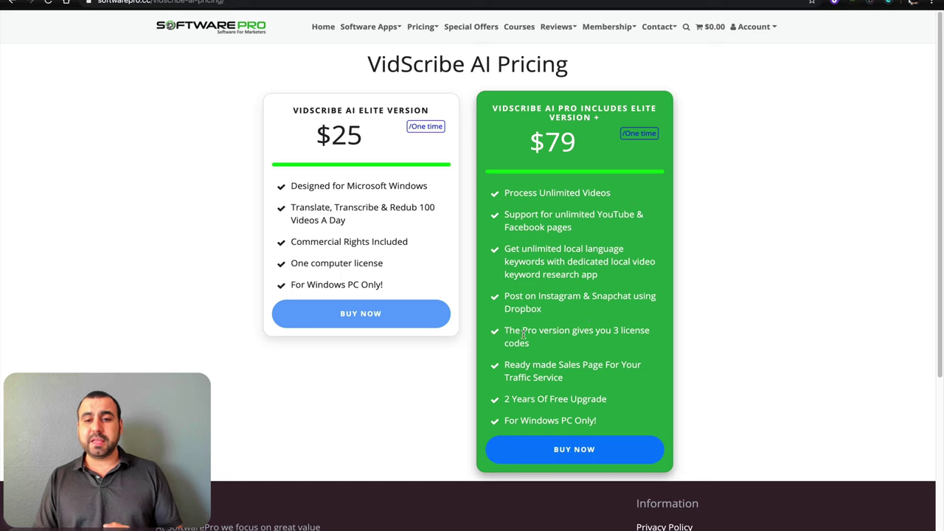
drag(509, 331, 569, 331)
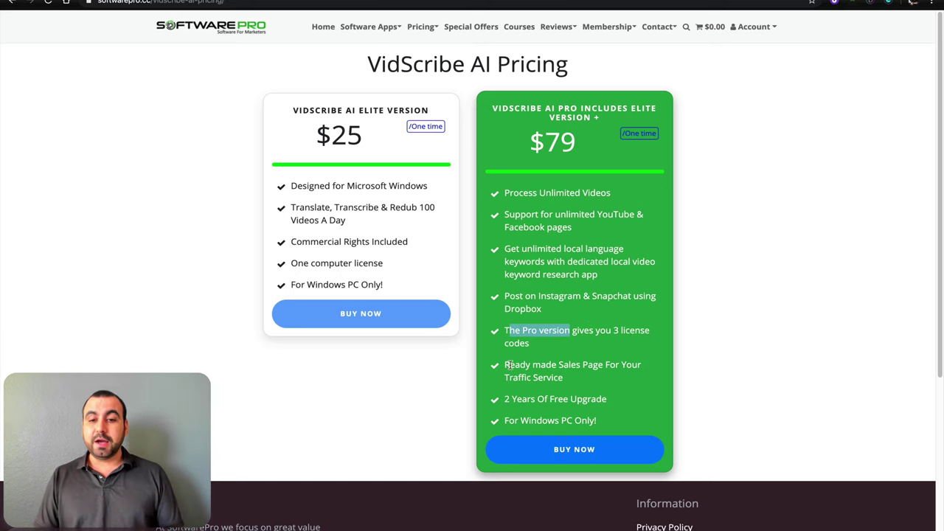
drag(509, 365, 586, 377)
click(586, 378)
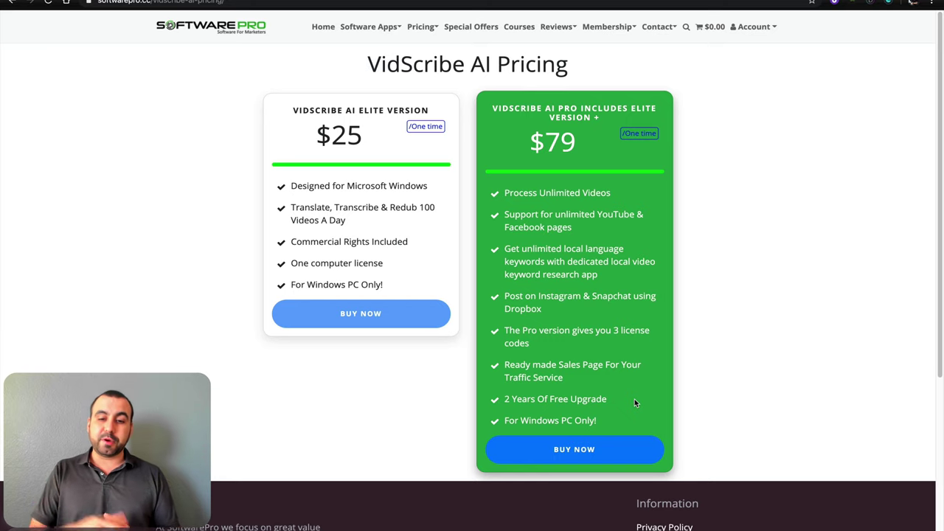
drag(509, 419, 626, 420)
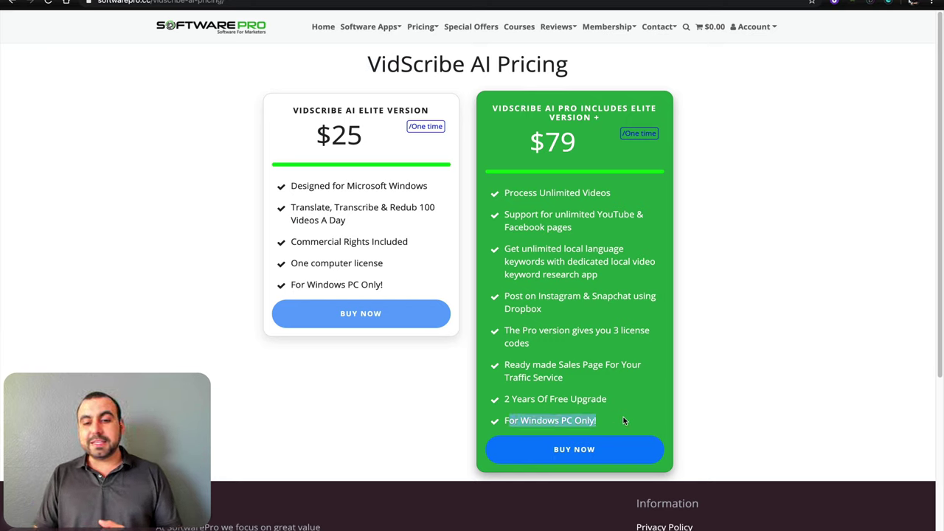
click(623, 421)
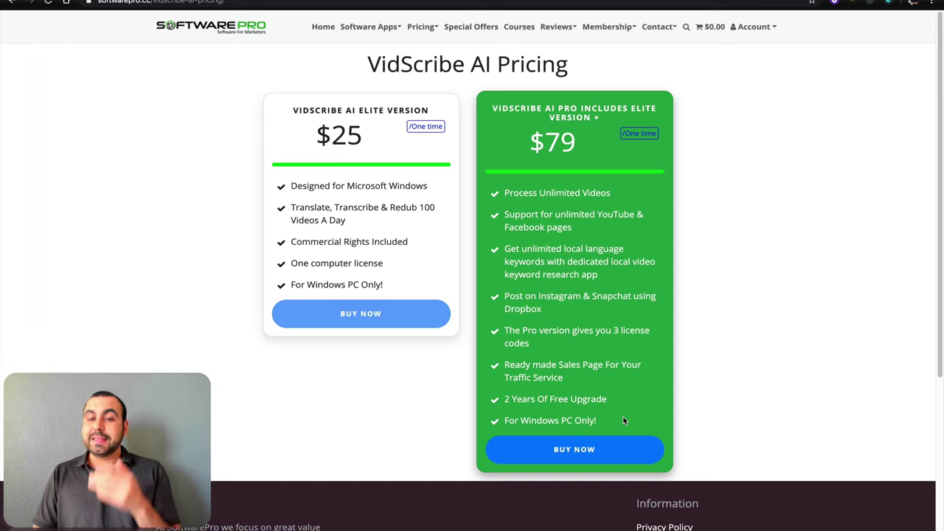
mouse_move(490, 525)
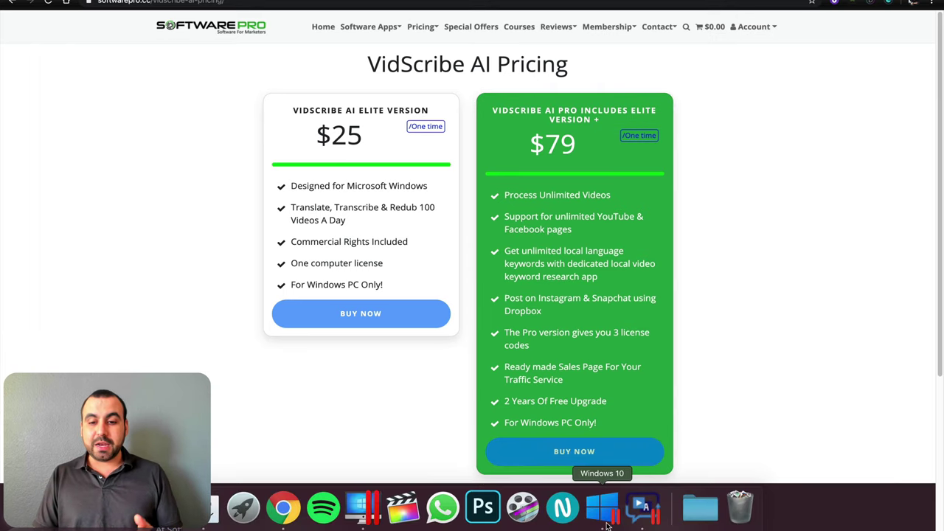
Bring the Vidscribe AI PRO application settings, with its subtitle design options, back in front of the SoftwarePro pricing page
click(626, 515)
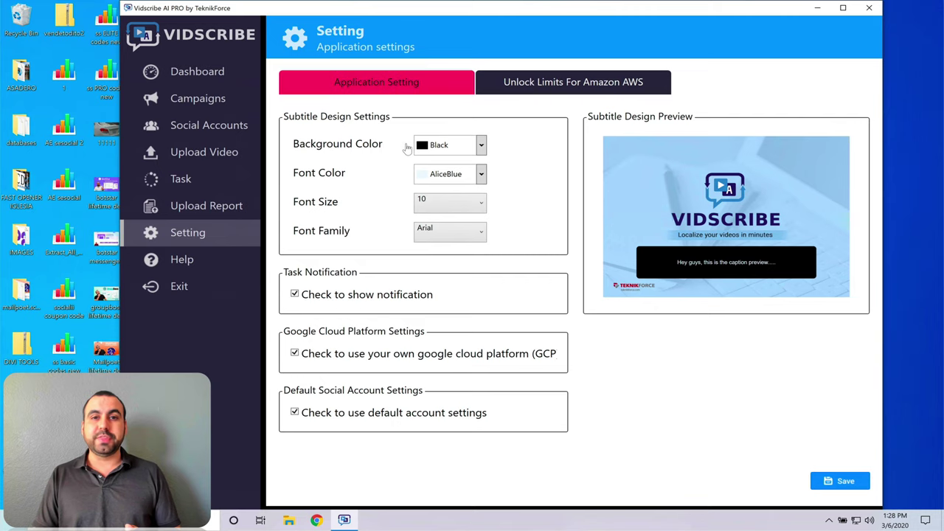